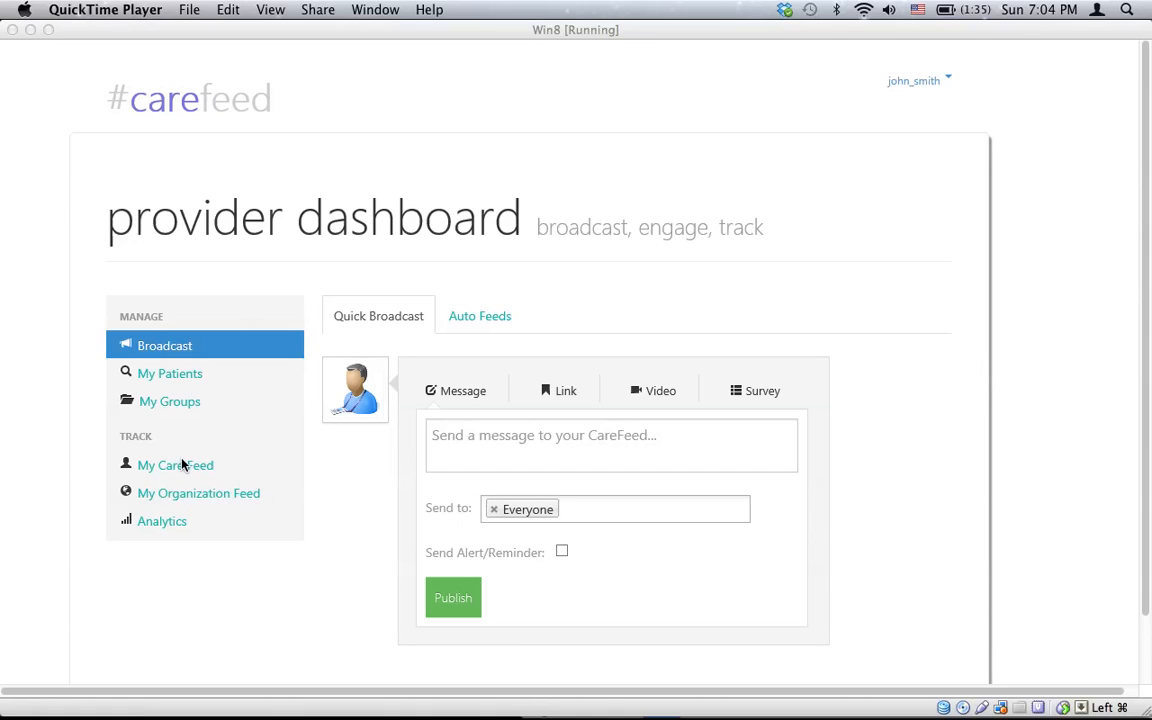
# Create a new patient group named "Diabetes Patients" in My Groups.
pyautogui.click(192, 404)
pyautogui.click(192, 404)
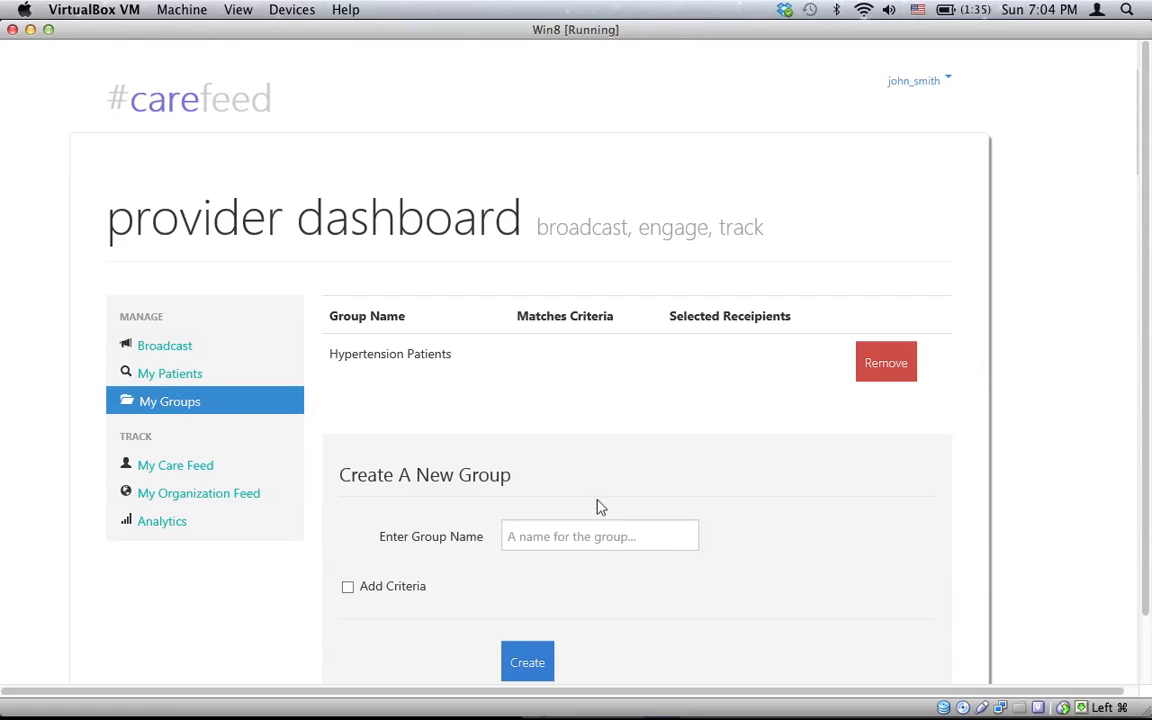
pyautogui.click(586, 537)
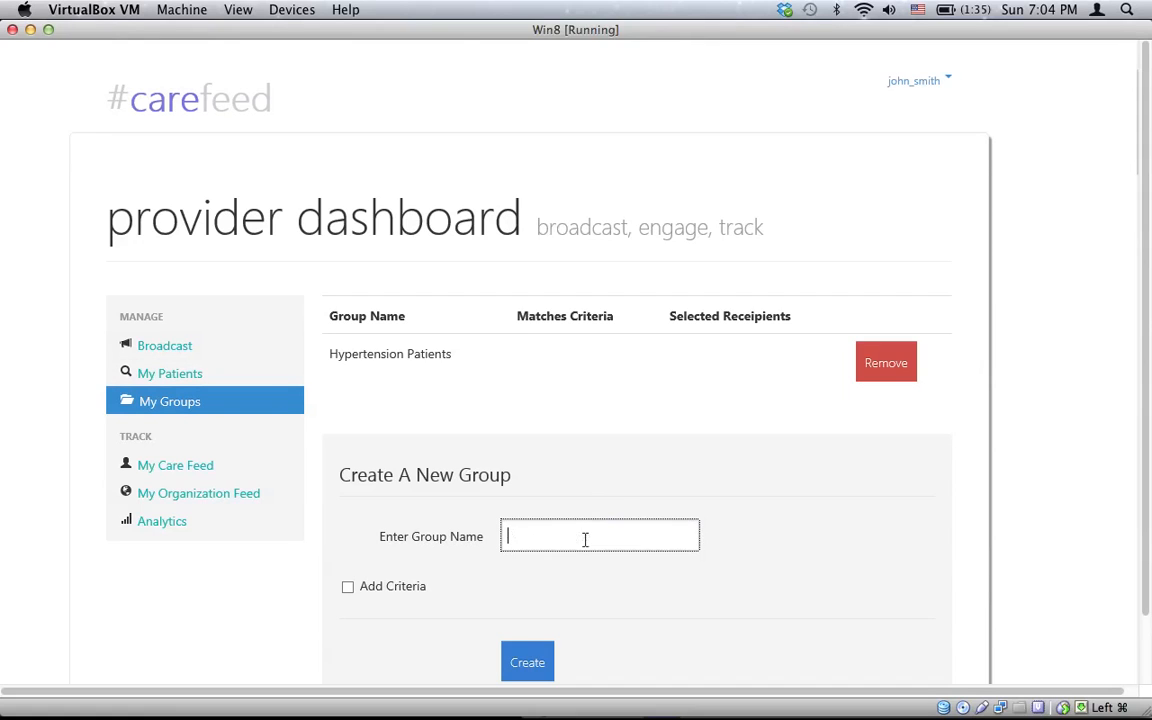
pyautogui.write('Diab')
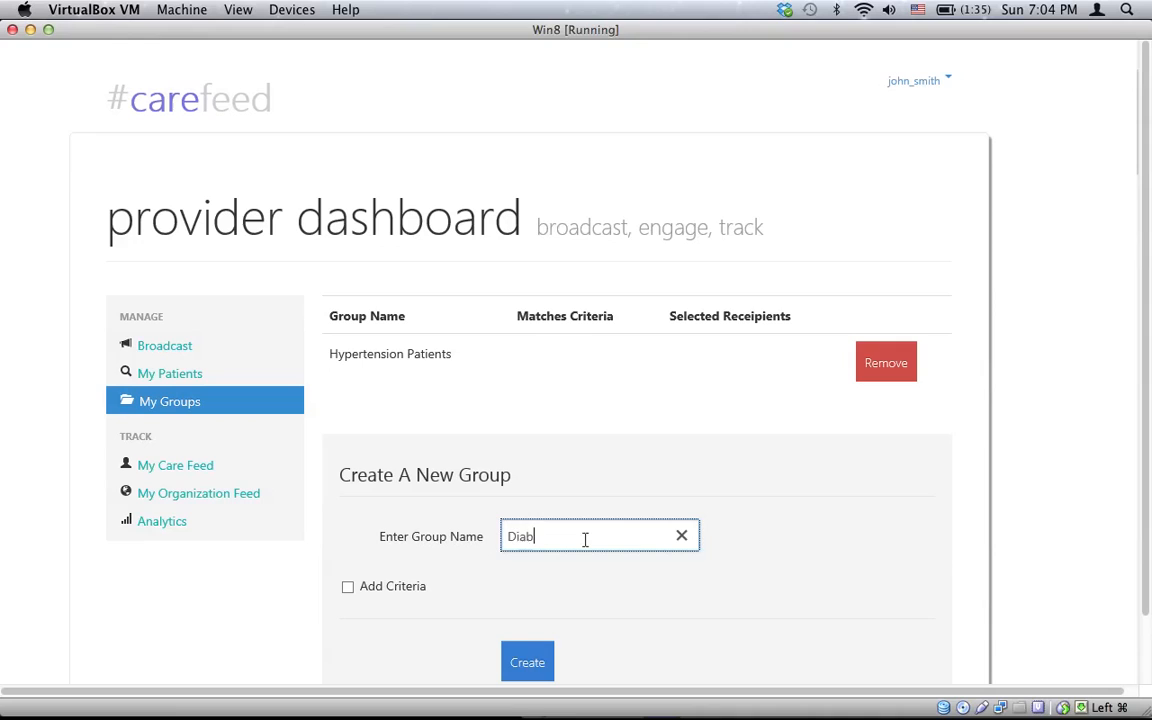
pyautogui.write('etes Patients')
pyautogui.click(528, 663)
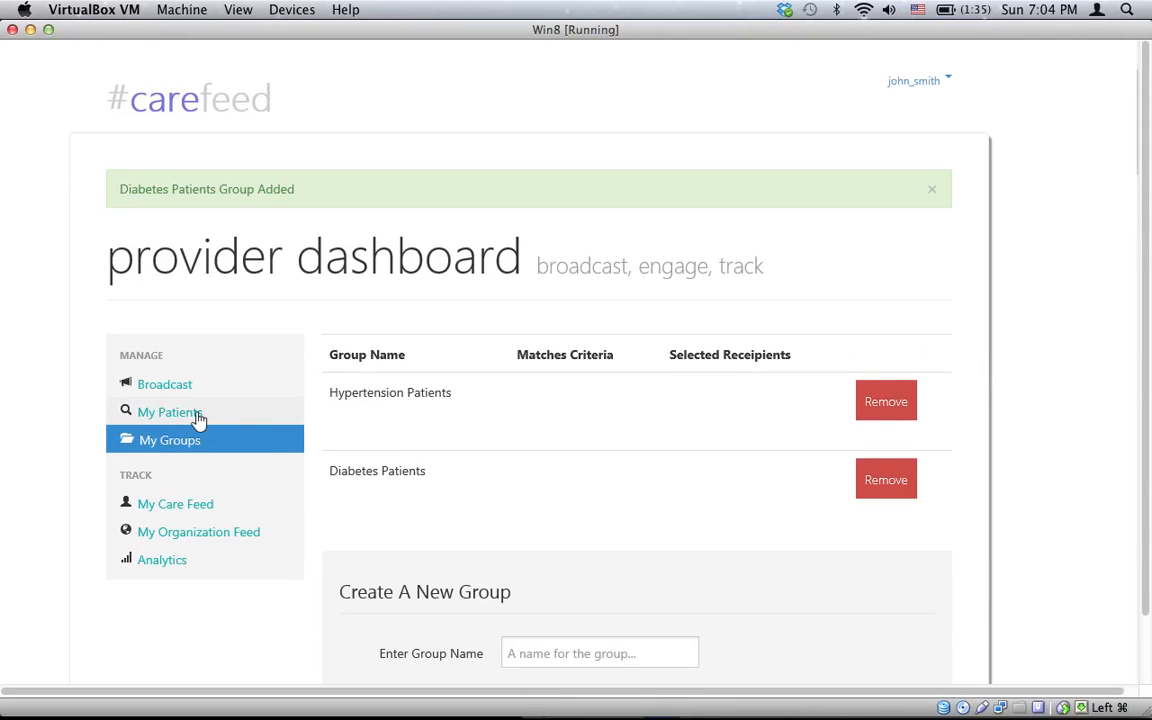
# Start a deep search for adding new patients and set the age range to 18-65.
pyautogui.click(199, 420)
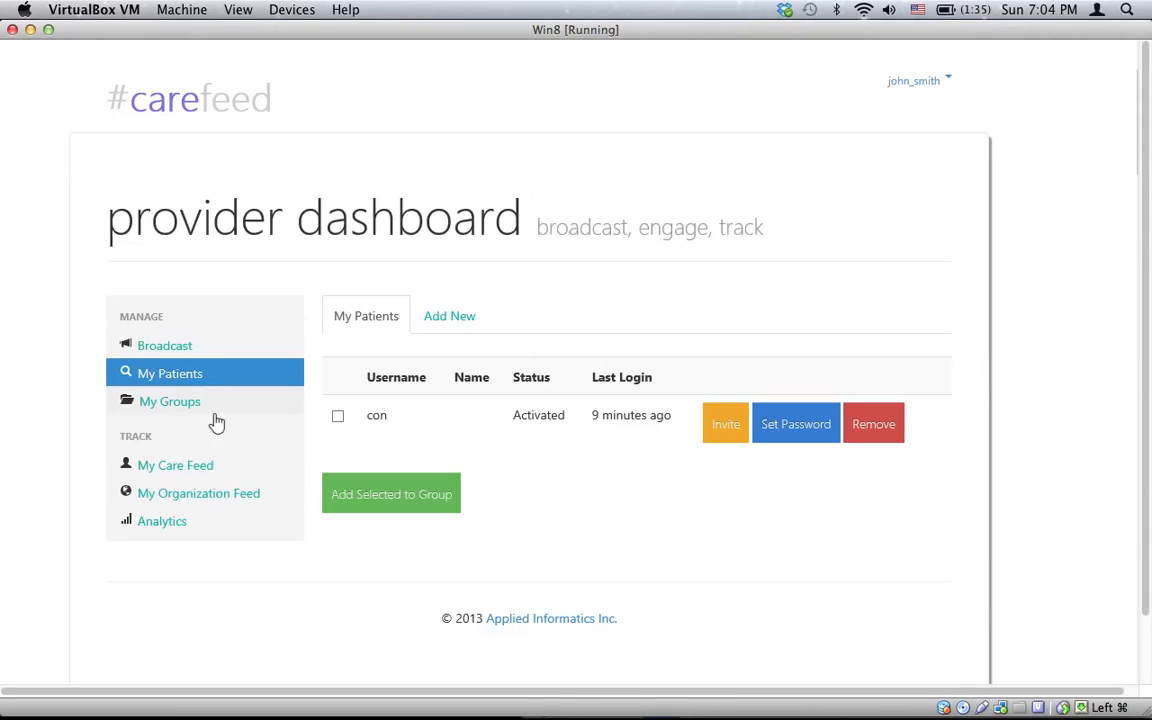
pyautogui.click(440, 330)
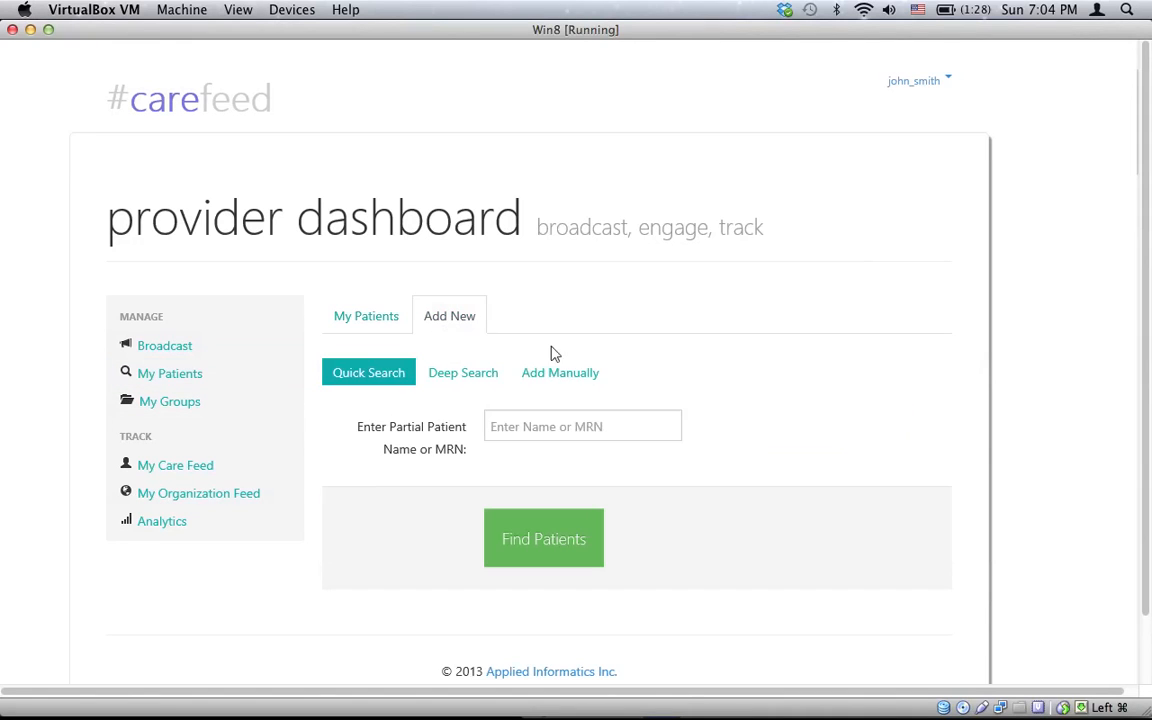
pyautogui.click(478, 388)
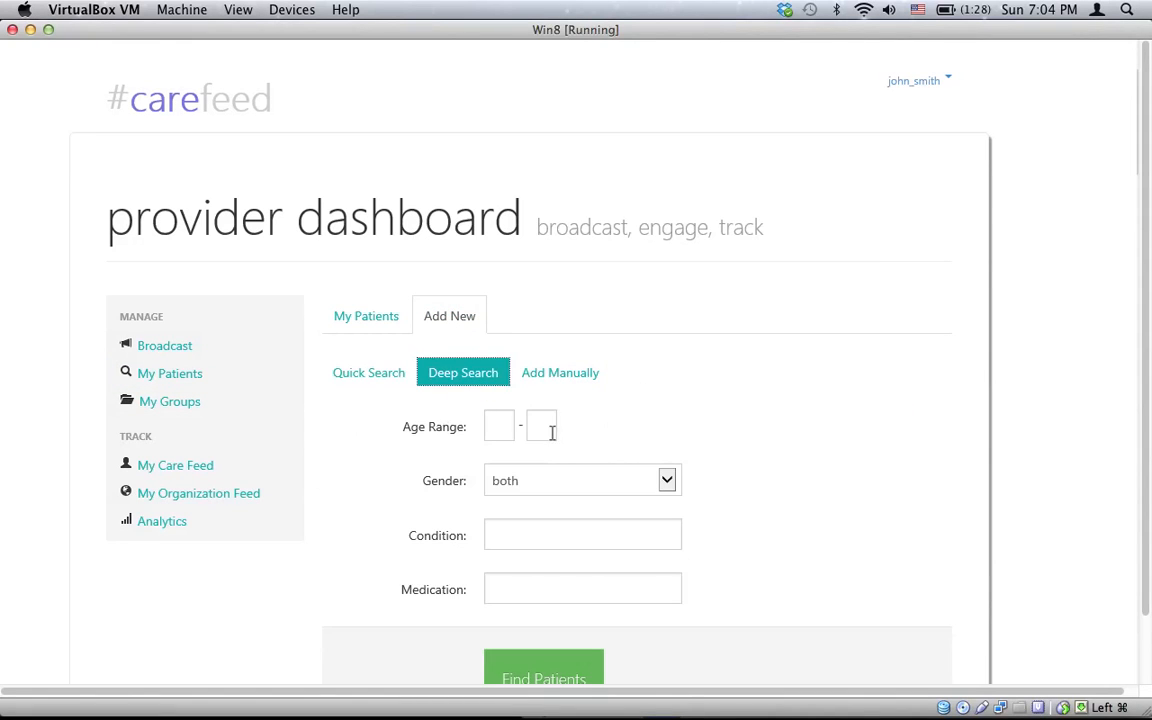
pyautogui.click(507, 432)
pyautogui.write('1')
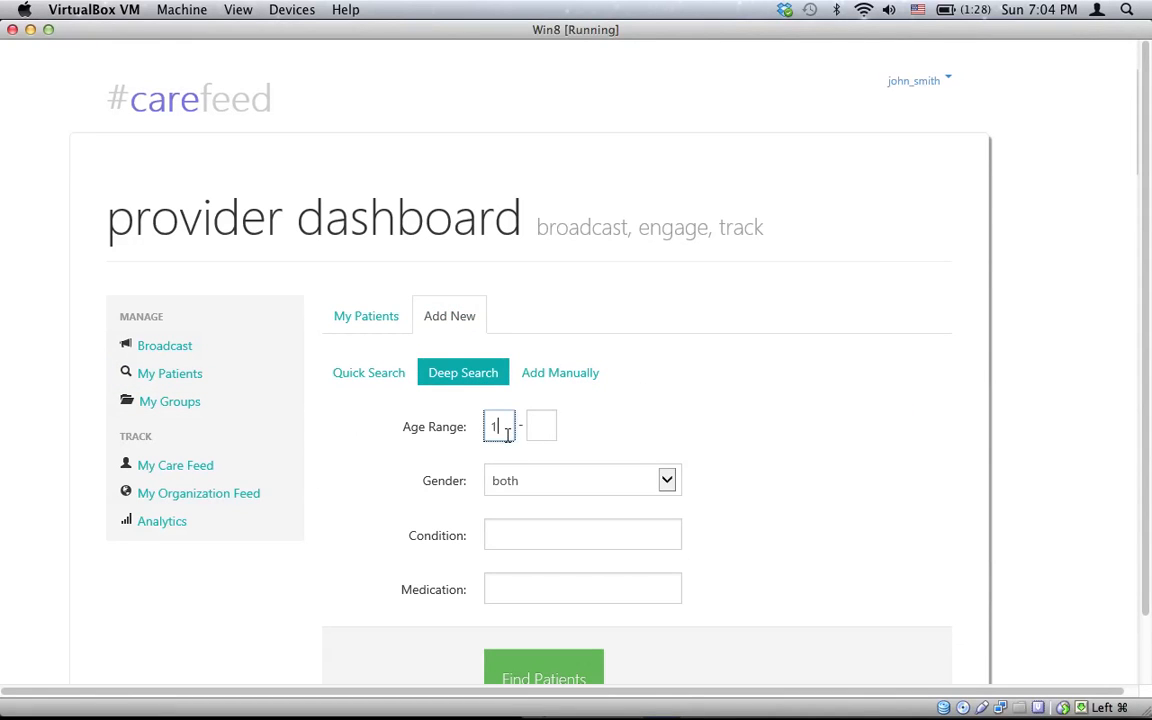
pyautogui.write('8')
pyautogui.press('Tab')
pyautogui.write('65')
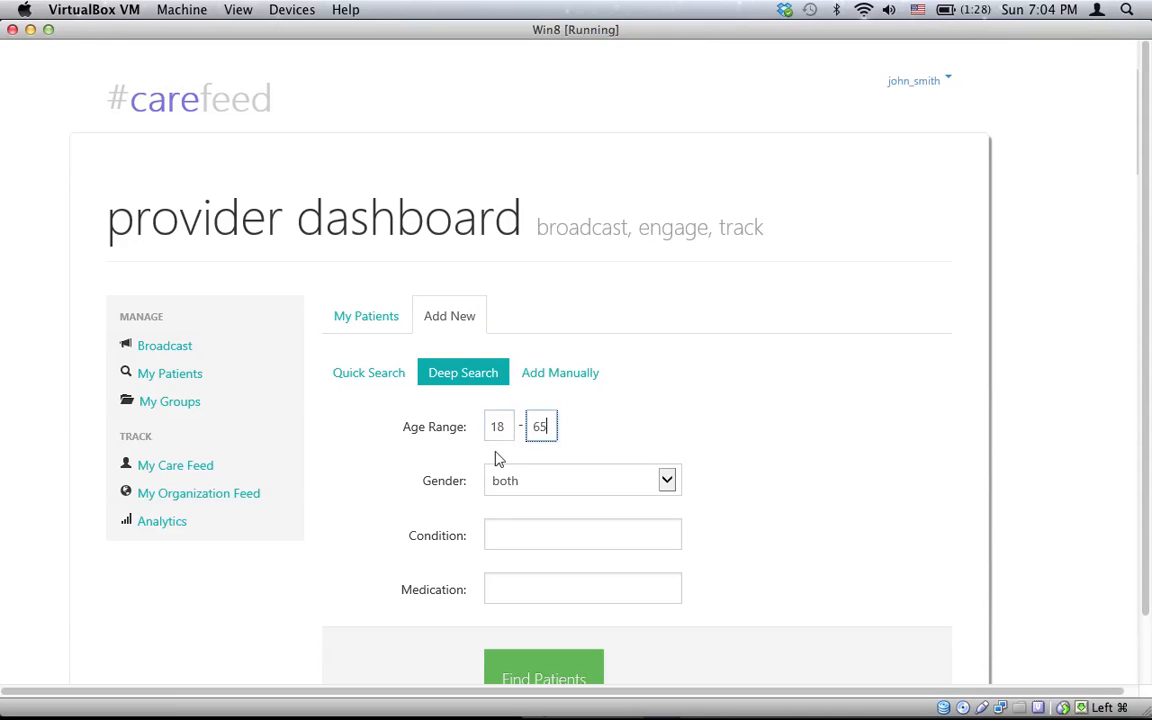
# Set the search condition to Diabetes Mellitus and find the matching patients.
pyautogui.click(504, 540)
pyautogui.write('Diabetes')
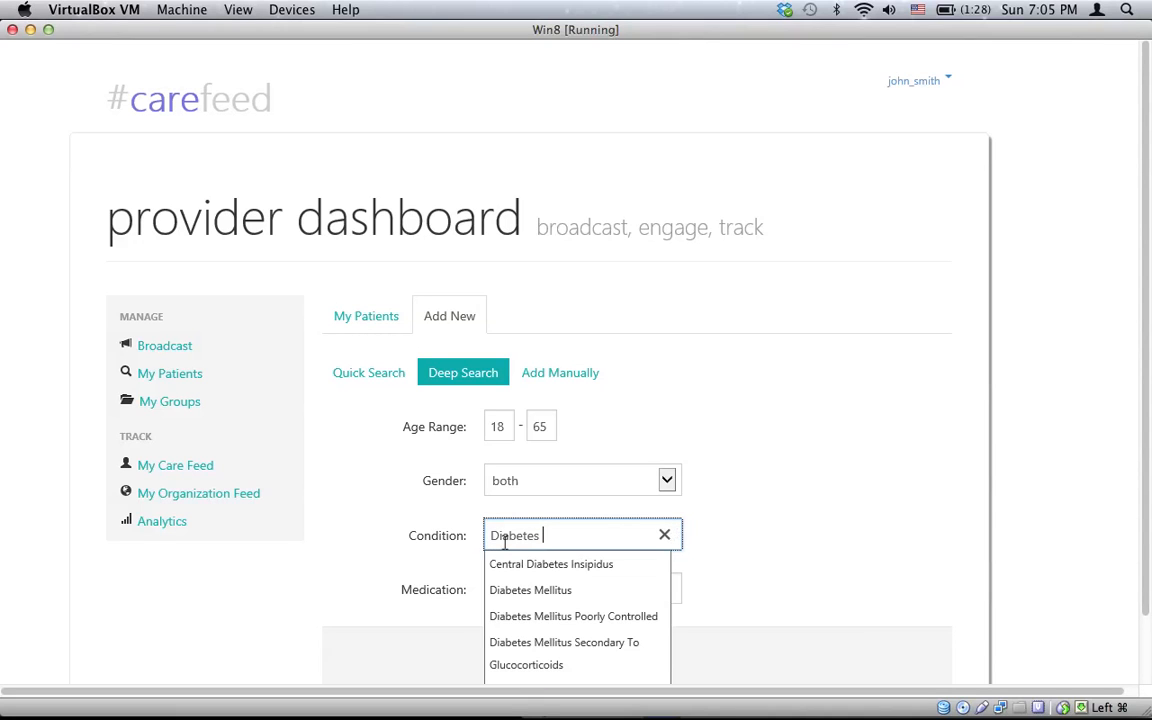
pyautogui.click(521, 590)
pyautogui.scroll(-3, 700, 520)
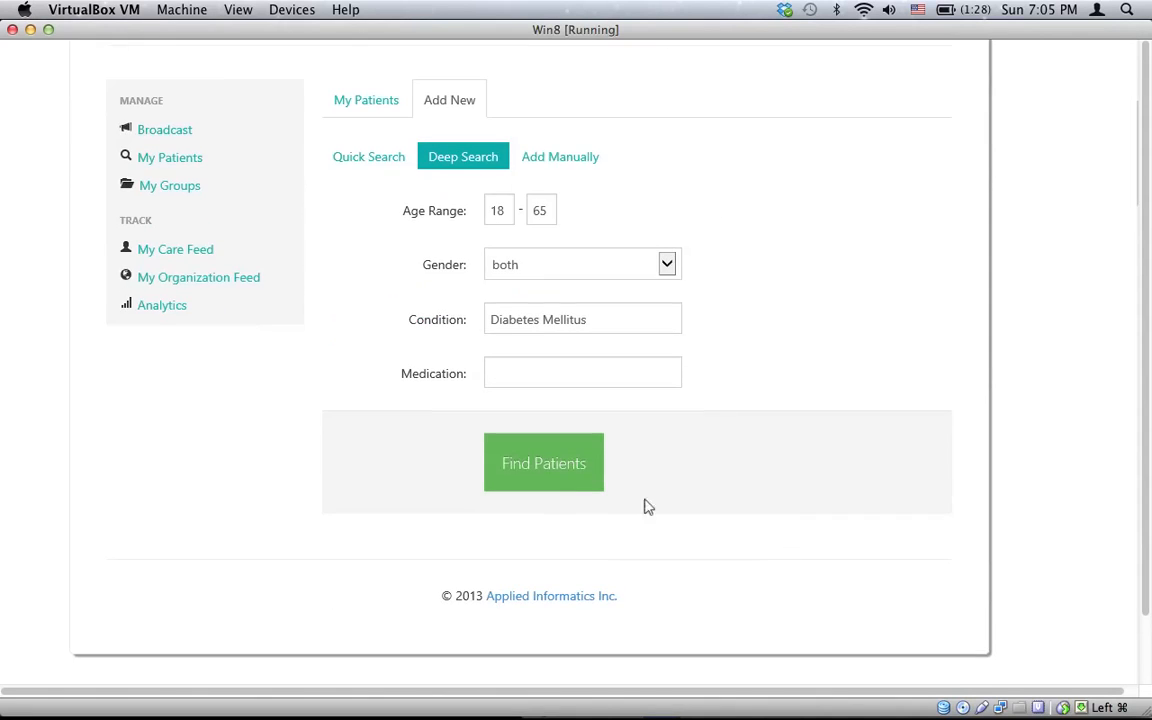
pyautogui.click(560, 467)
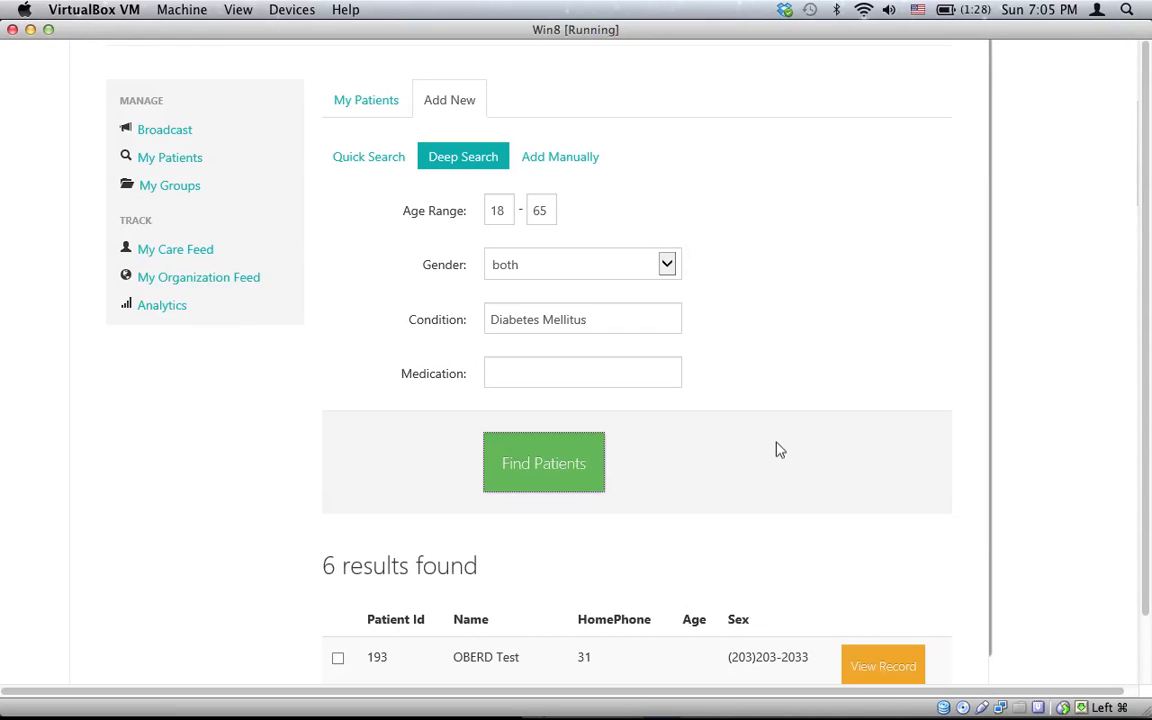
# Add all the found patients to the Diabetes Patients group instead of Everyone, and show the My Patients list.
pyautogui.scroll(-3, 779, 450)
pyautogui.scroll(-3, 779, 450)
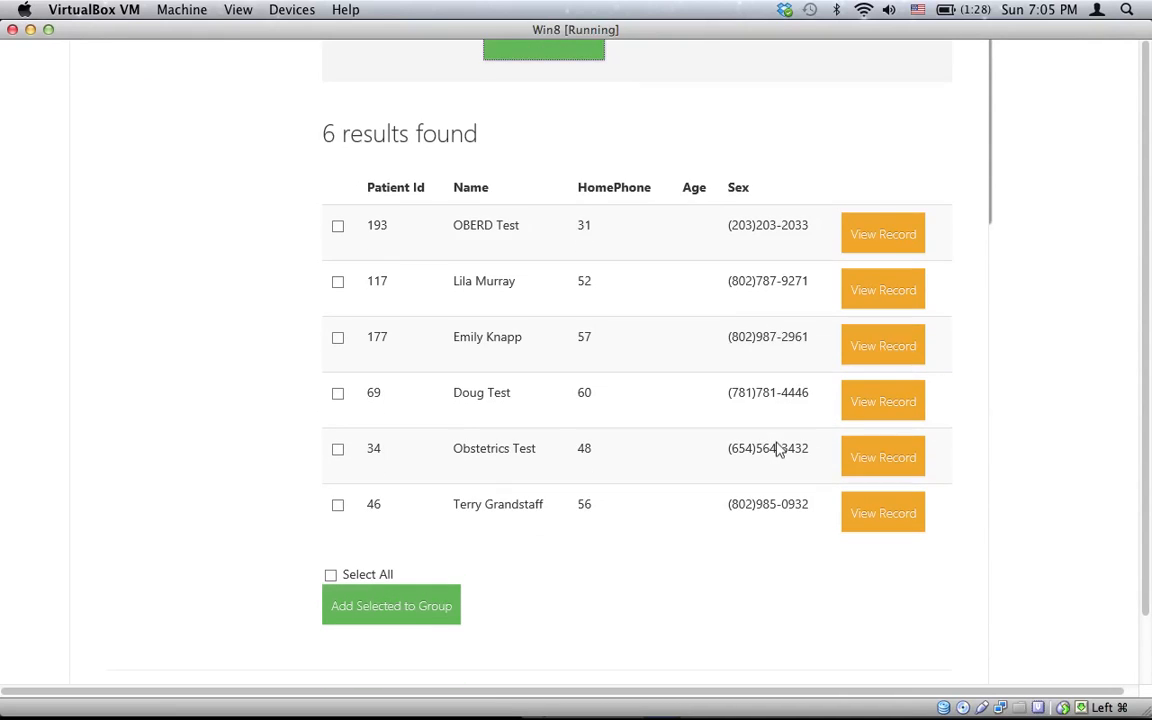
pyautogui.click(330, 576)
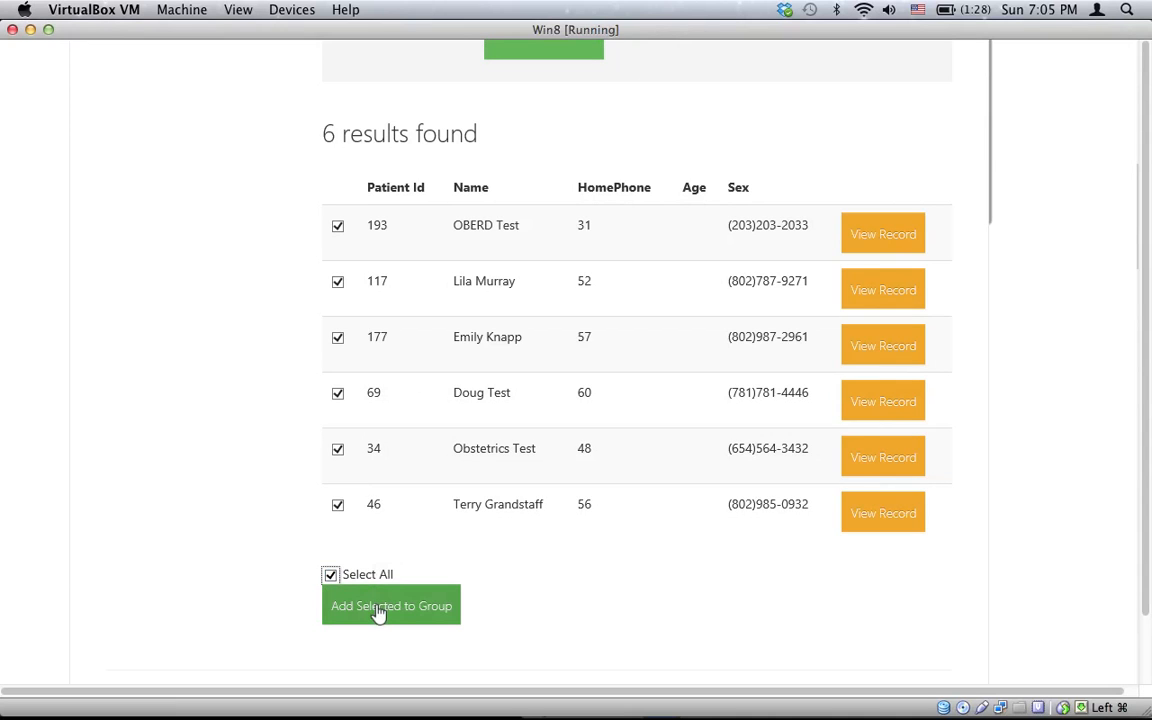
pyautogui.click(378, 610)
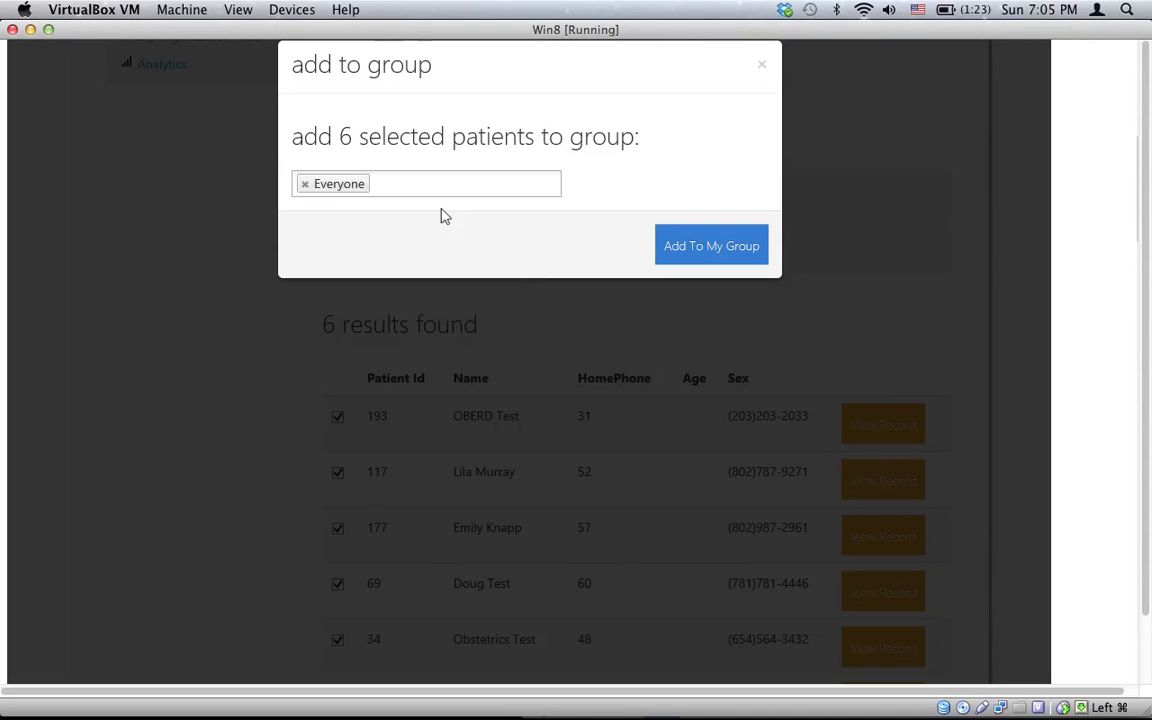
pyautogui.click(304, 184)
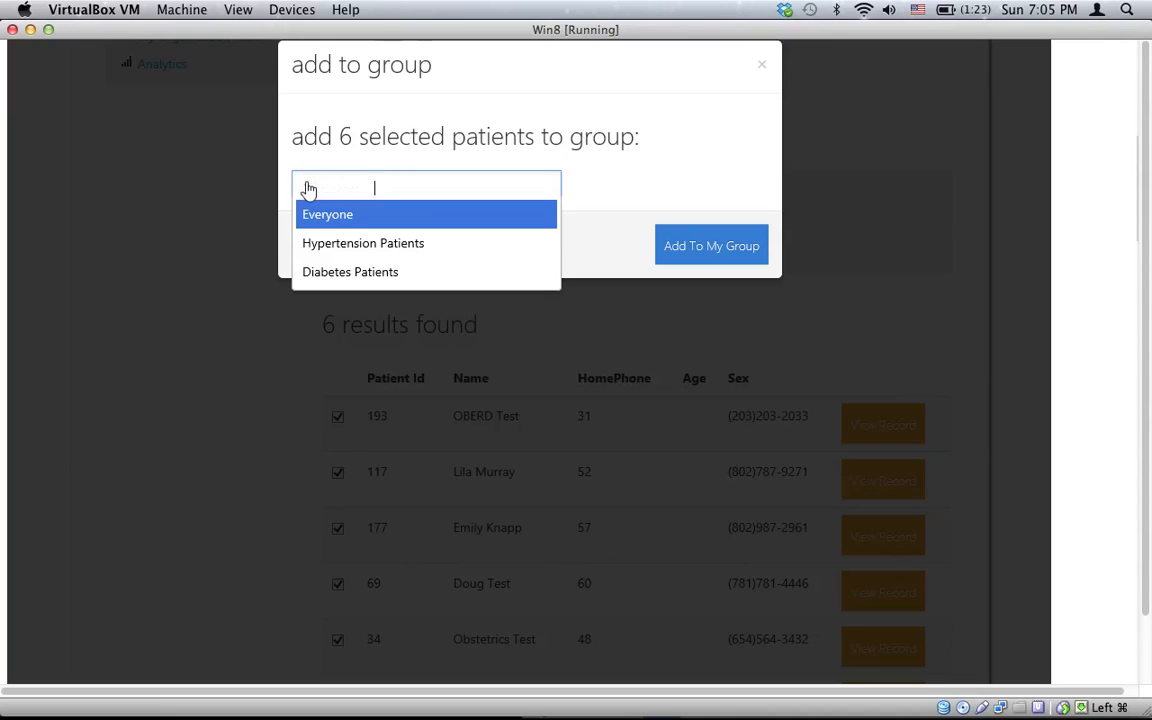
pyautogui.click(324, 189)
pyautogui.click(330, 273)
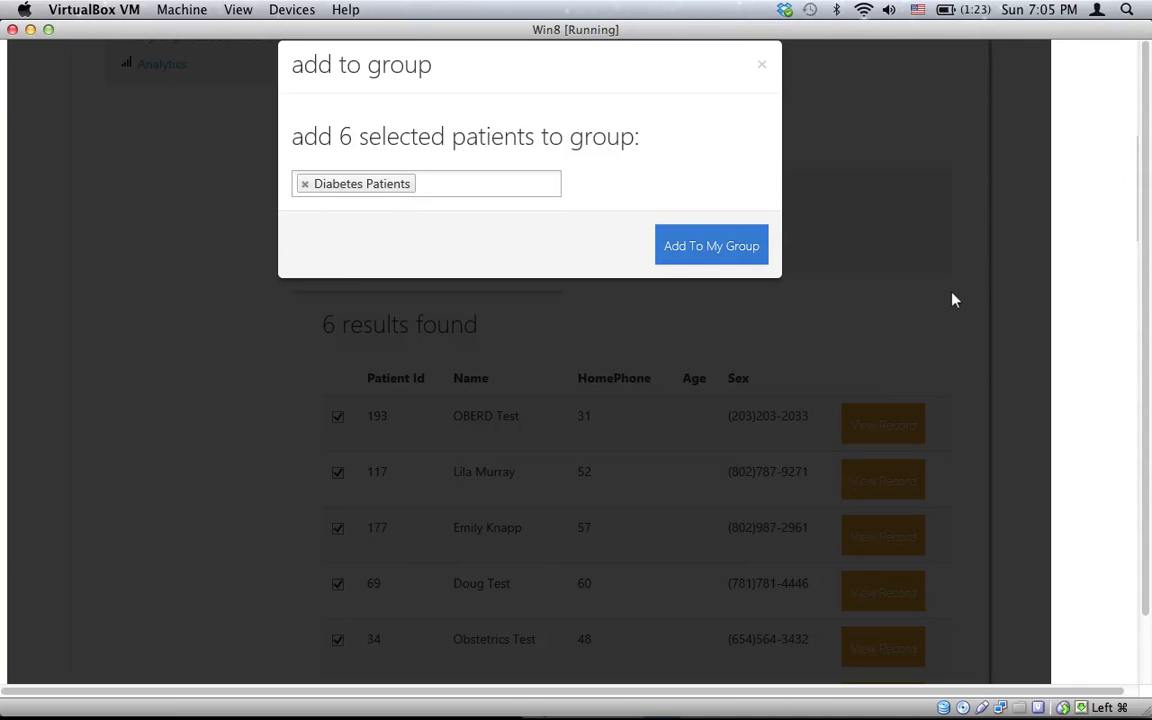
pyautogui.click(884, 251)
pyautogui.scroll(5, 884, 251)
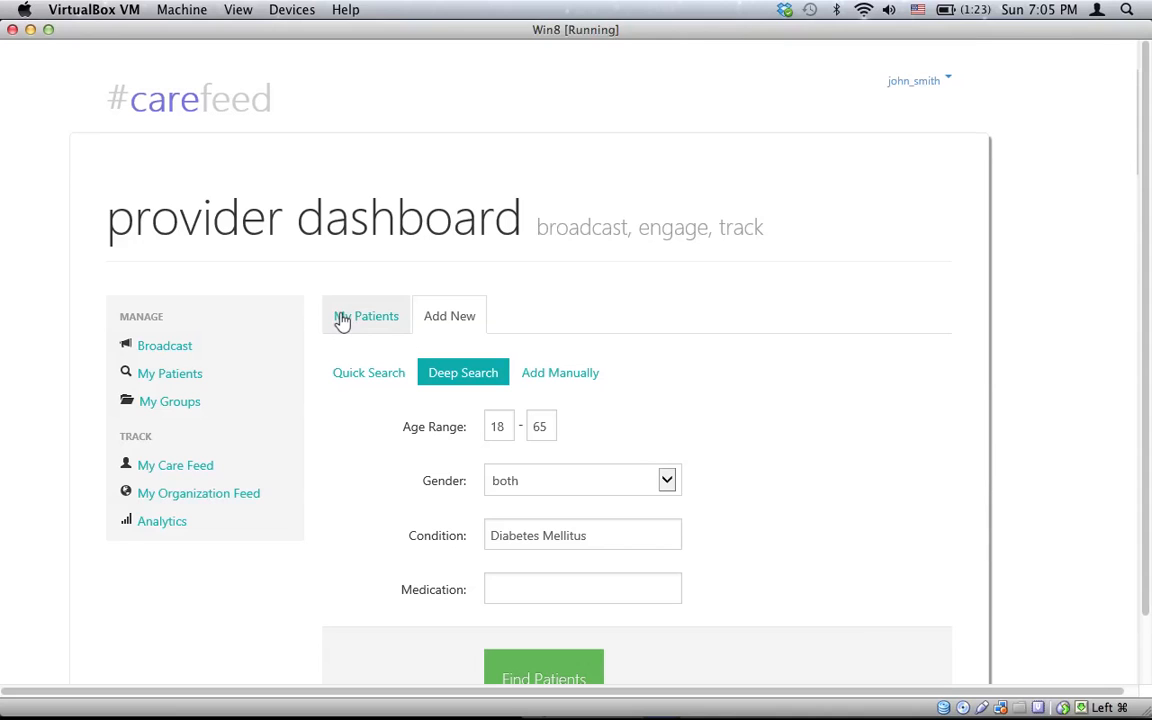
pyautogui.click(176, 362)
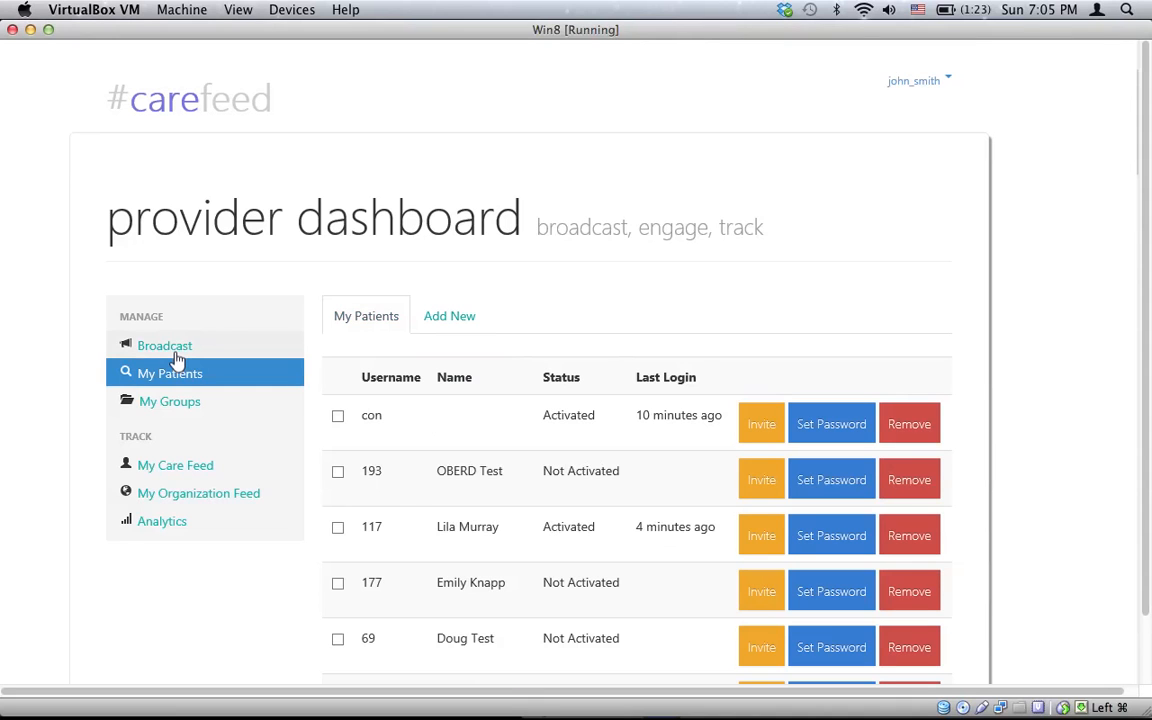
# Write the broadcast message "We are having a diabetes seminar on Feb 8th at 3pm".
pyautogui.click(172, 347)
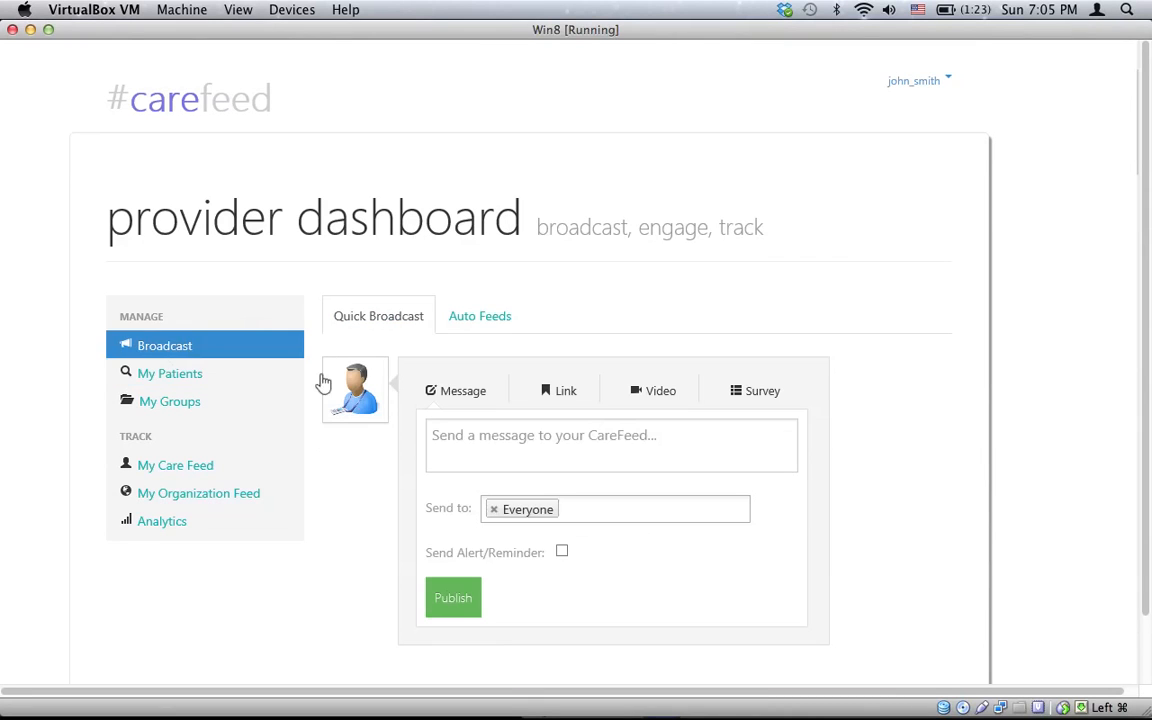
pyautogui.click(464, 453)
pyautogui.write('We a')
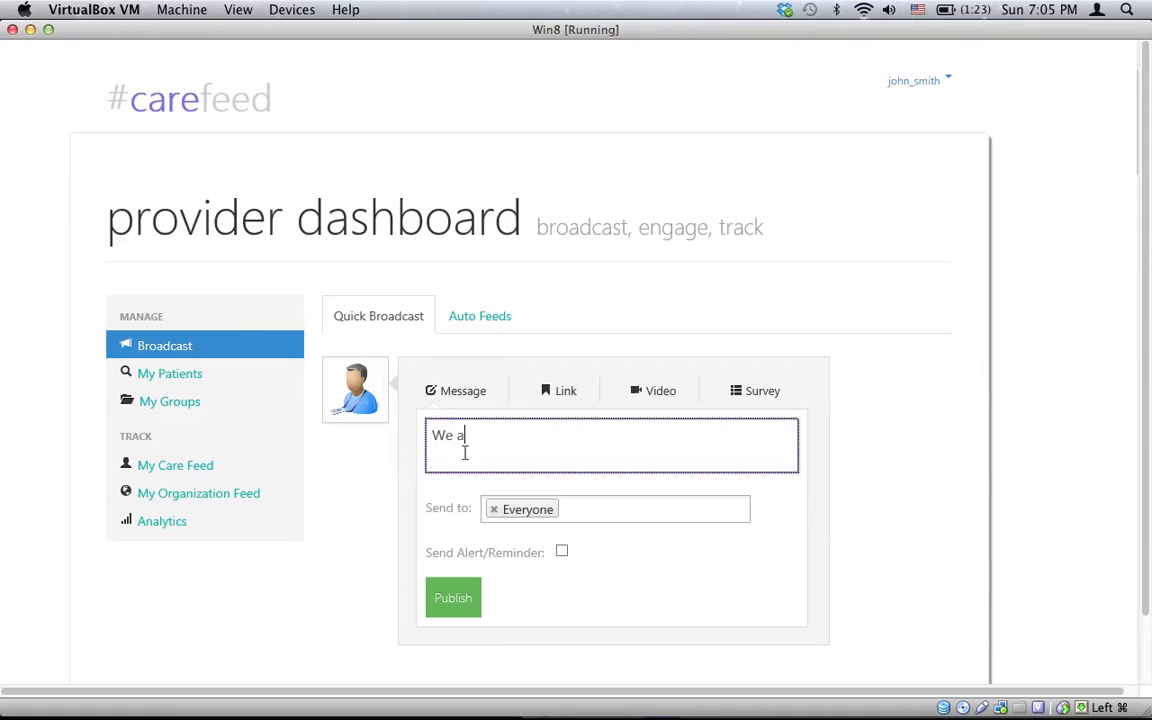
pyautogui.write('re having a diabetes ')
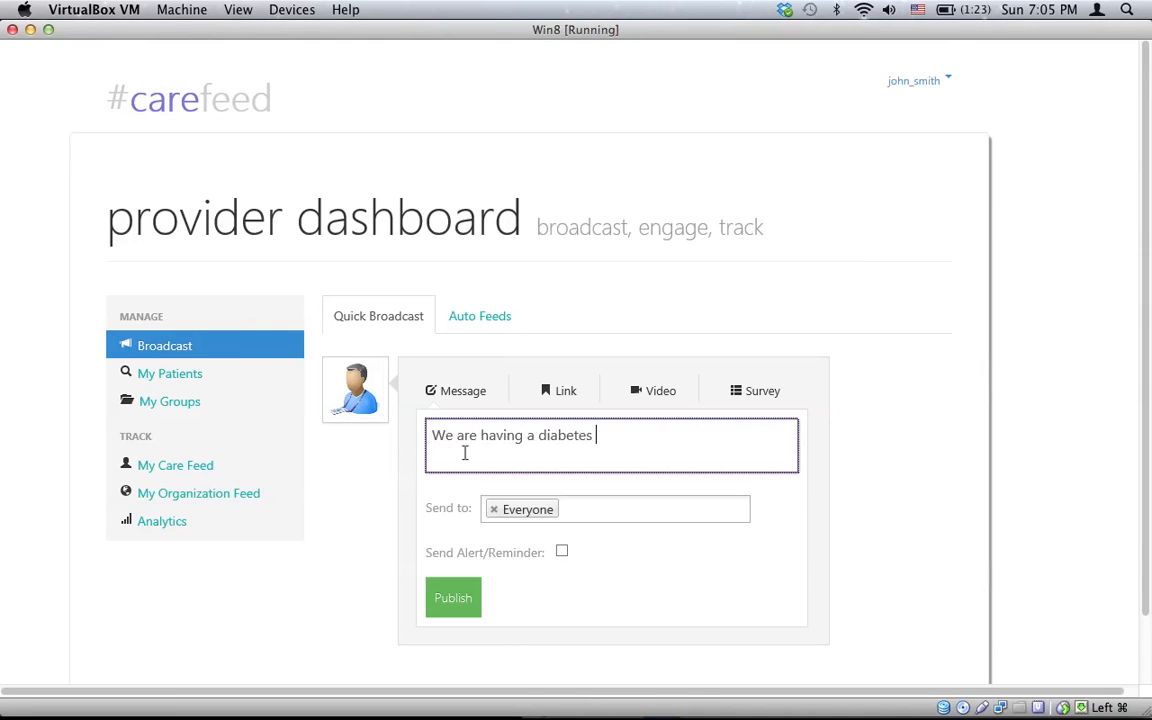
pyautogui.write('seminar on Feb 8th at 3')
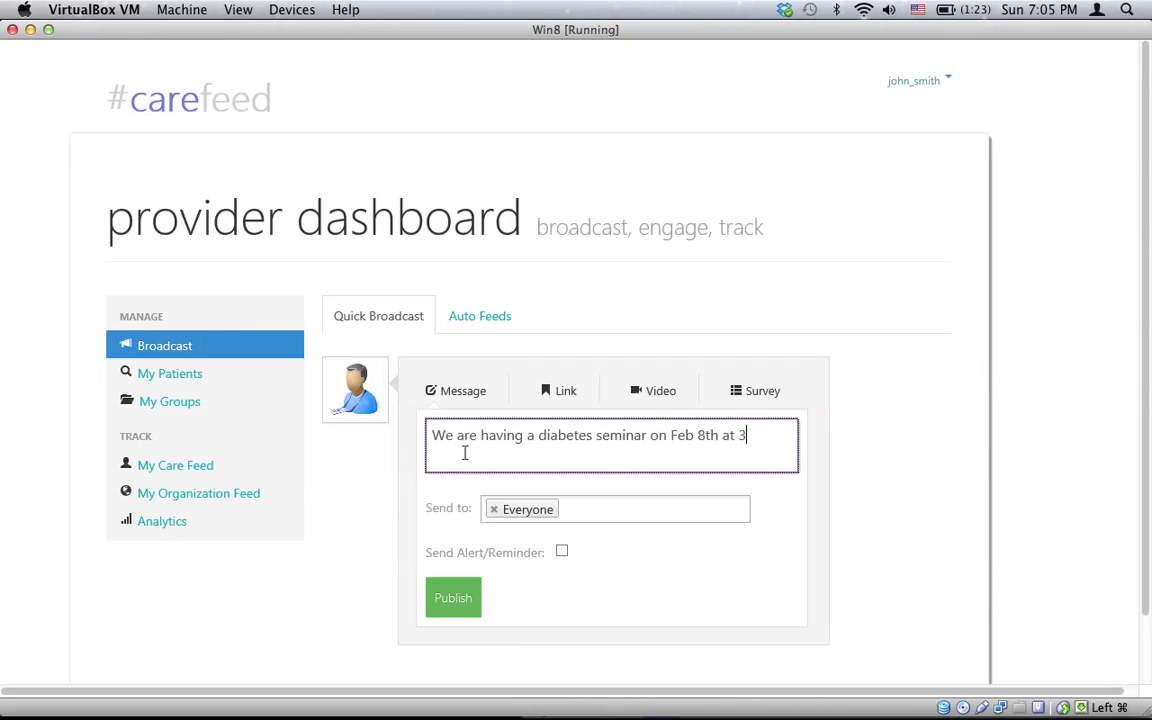
pyautogui.write('pm')
# Replace the Everyone recipient with the Diabetes Patients group and publish the message.
pyautogui.click(494, 510)
pyautogui.click(514, 507)
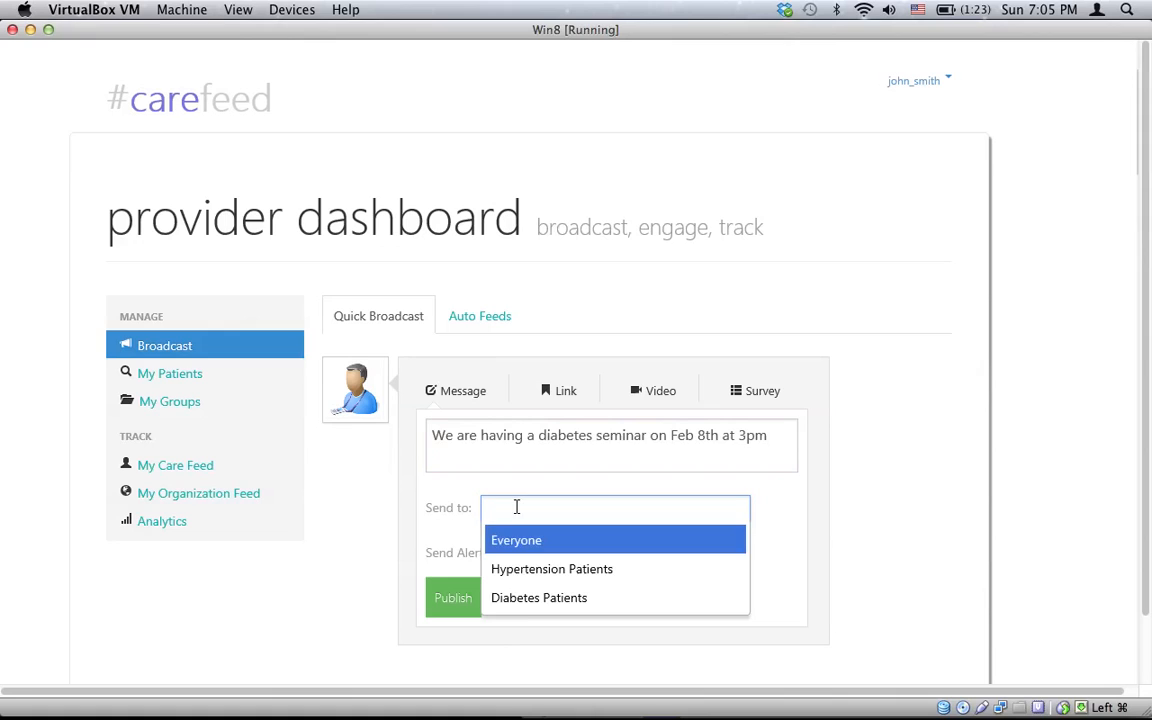
pyautogui.click(516, 599)
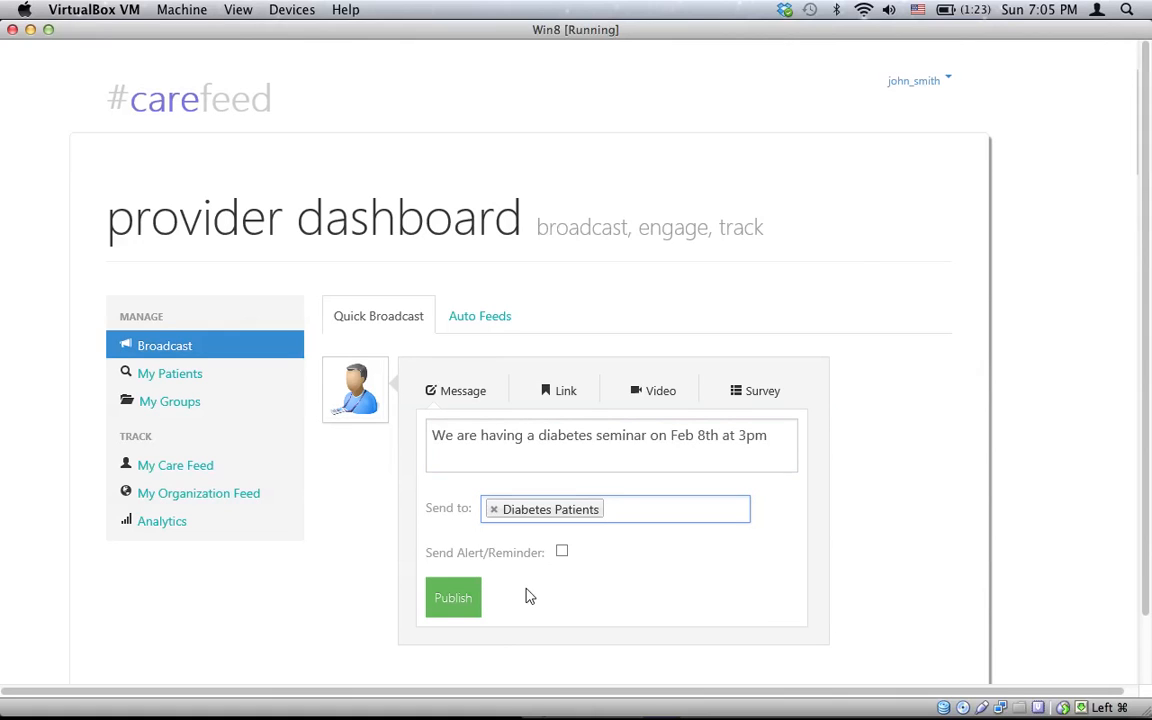
pyautogui.click(455, 600)
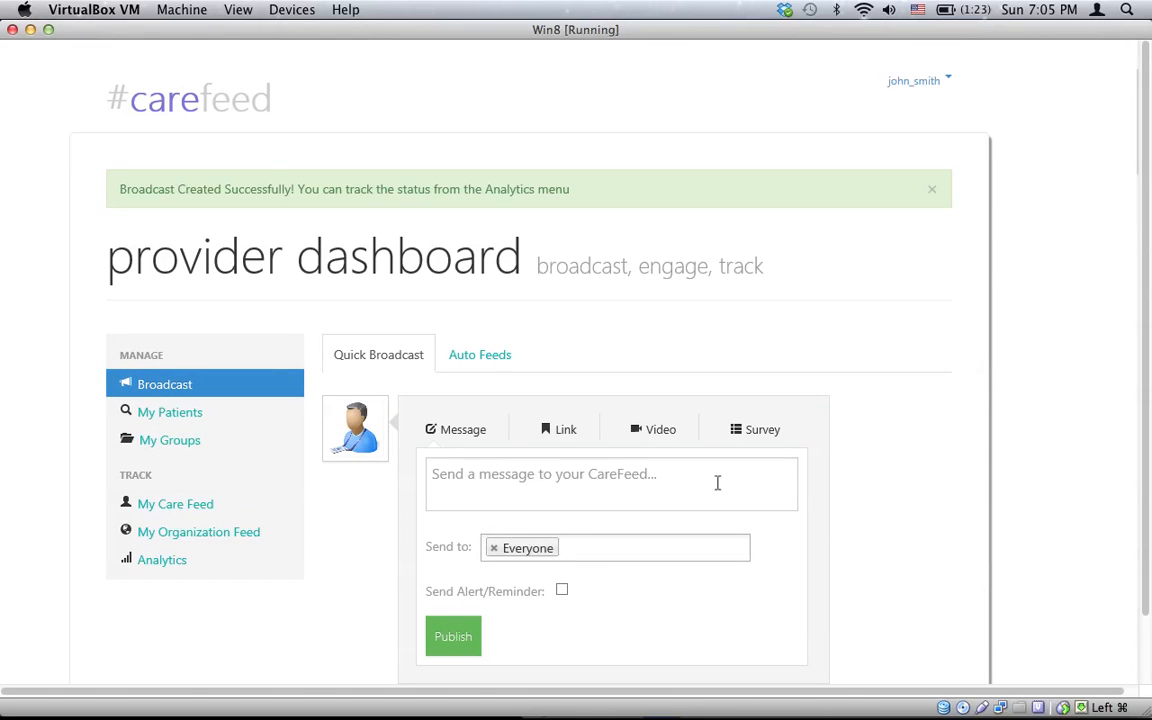
# Examine the link and video broadcast forms.
pyautogui.click(566, 431)
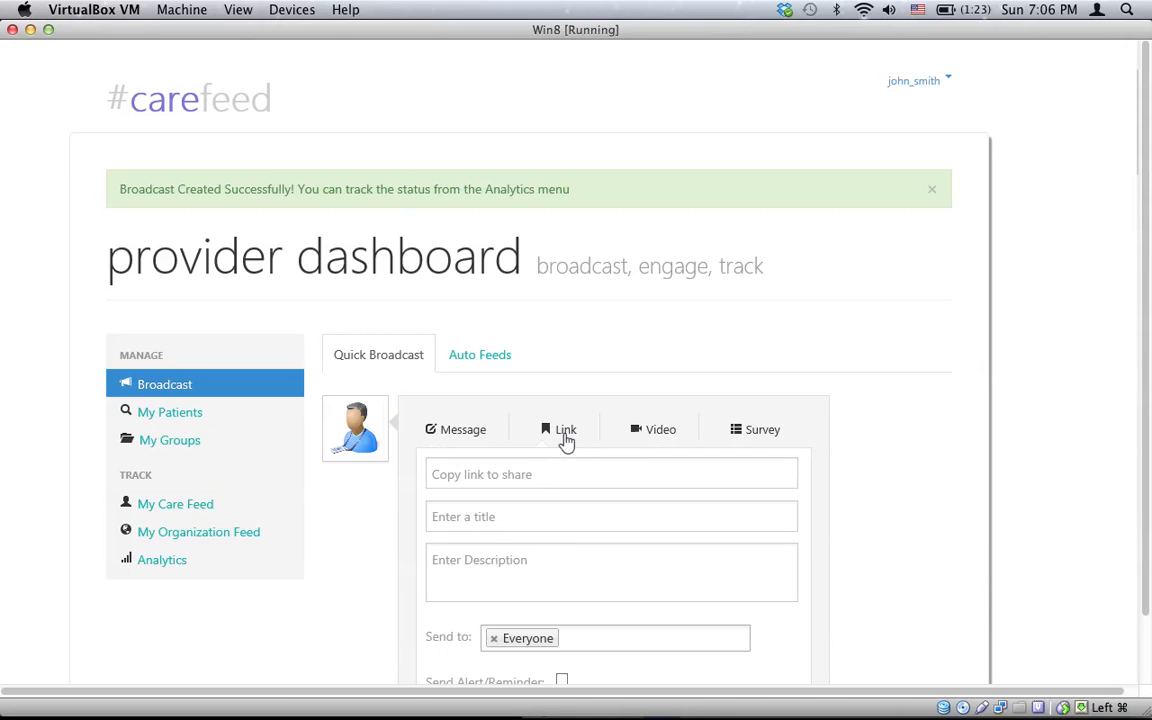
pyautogui.click(641, 437)
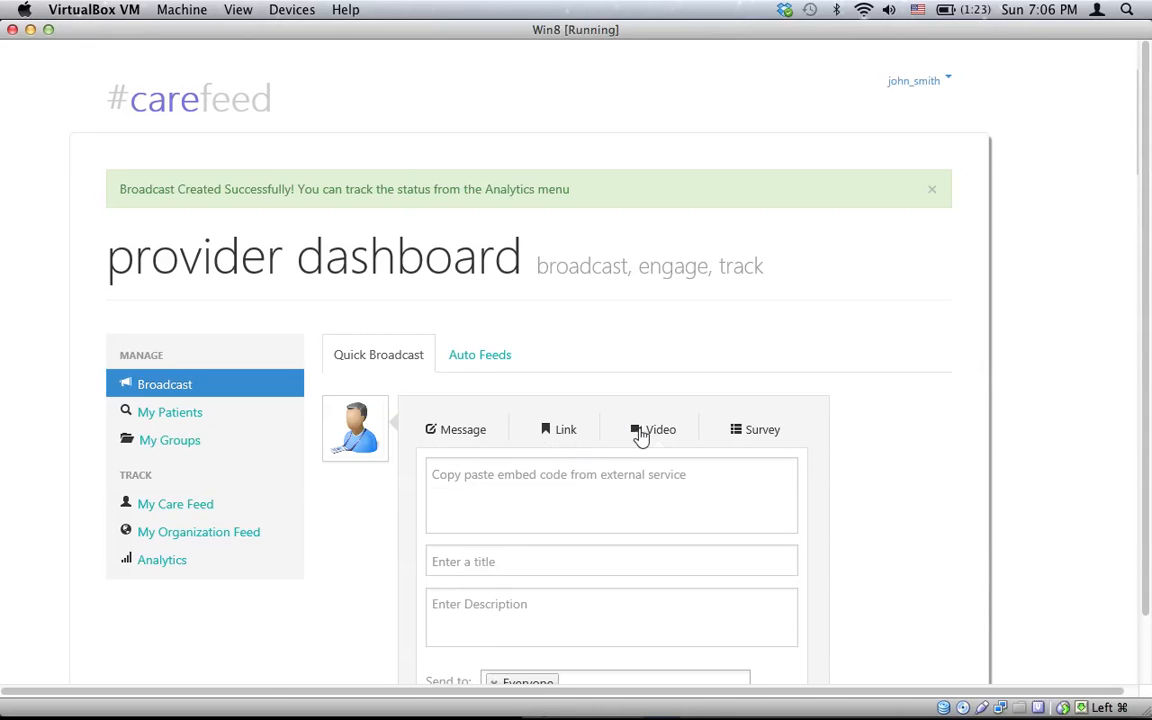
pyautogui.scroll(-2, 641, 435)
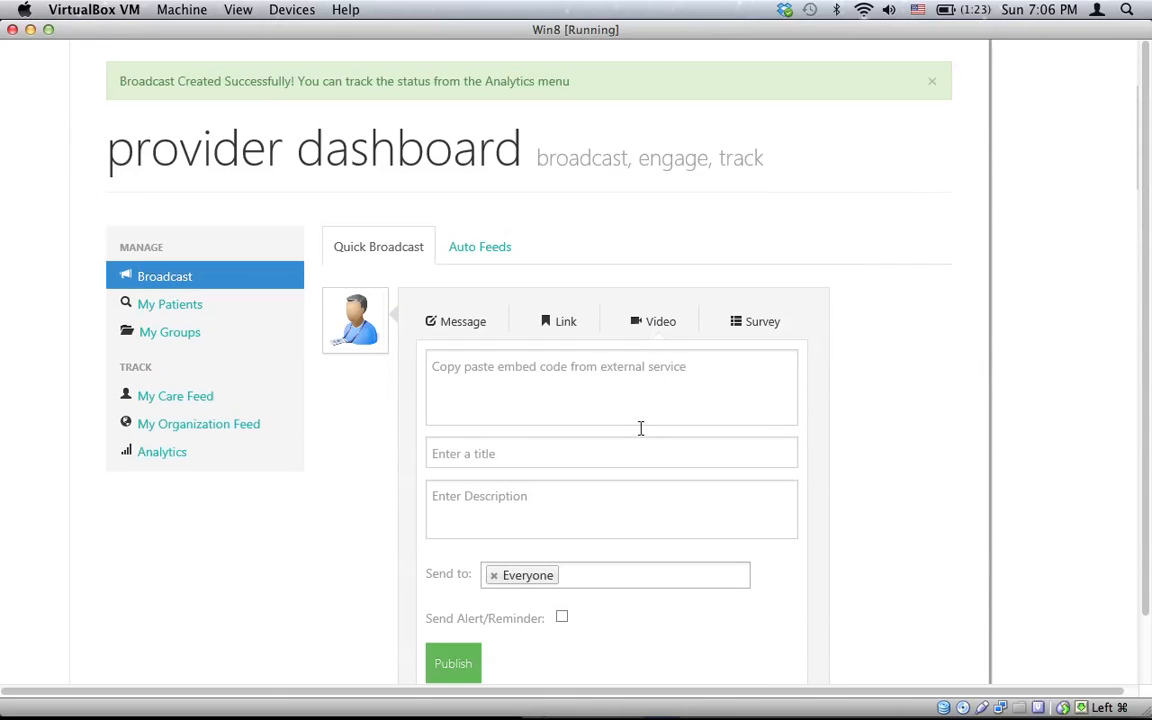
# Start a survey broadcast with the question "How many hours exercise did you get done last week?".
pyautogui.click(750, 335)
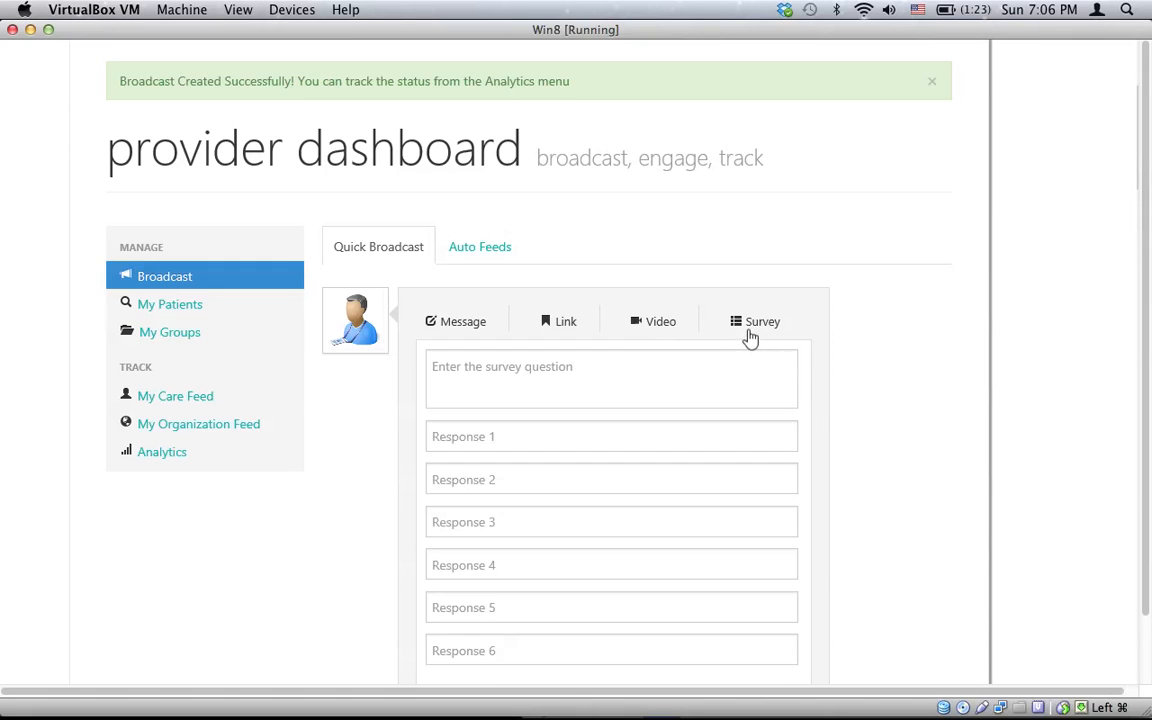
pyautogui.click(676, 392)
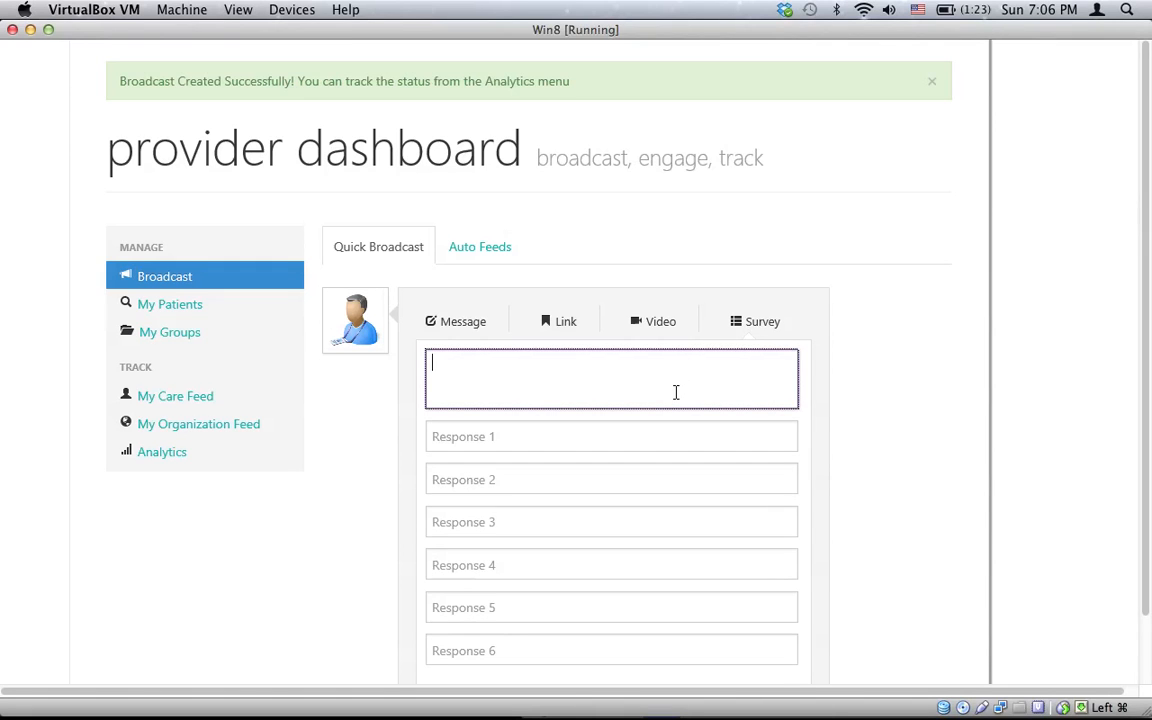
pyautogui.write('How many hours excercise ')
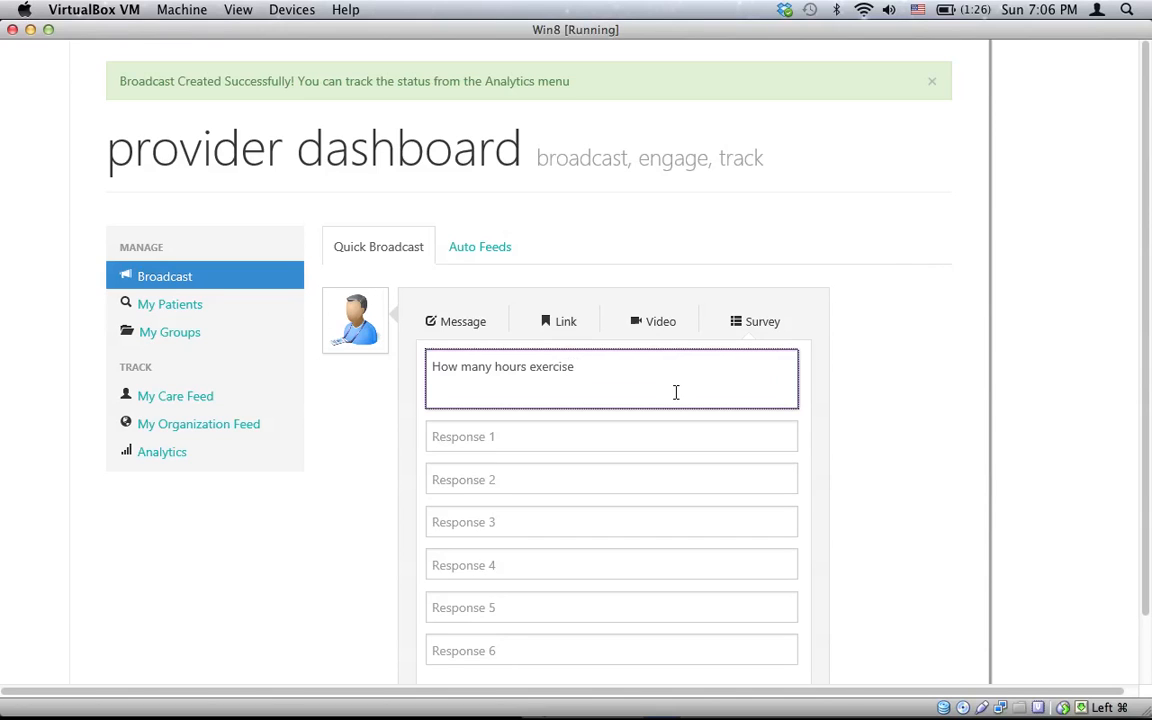
pyautogui.write('did you get done last week?')
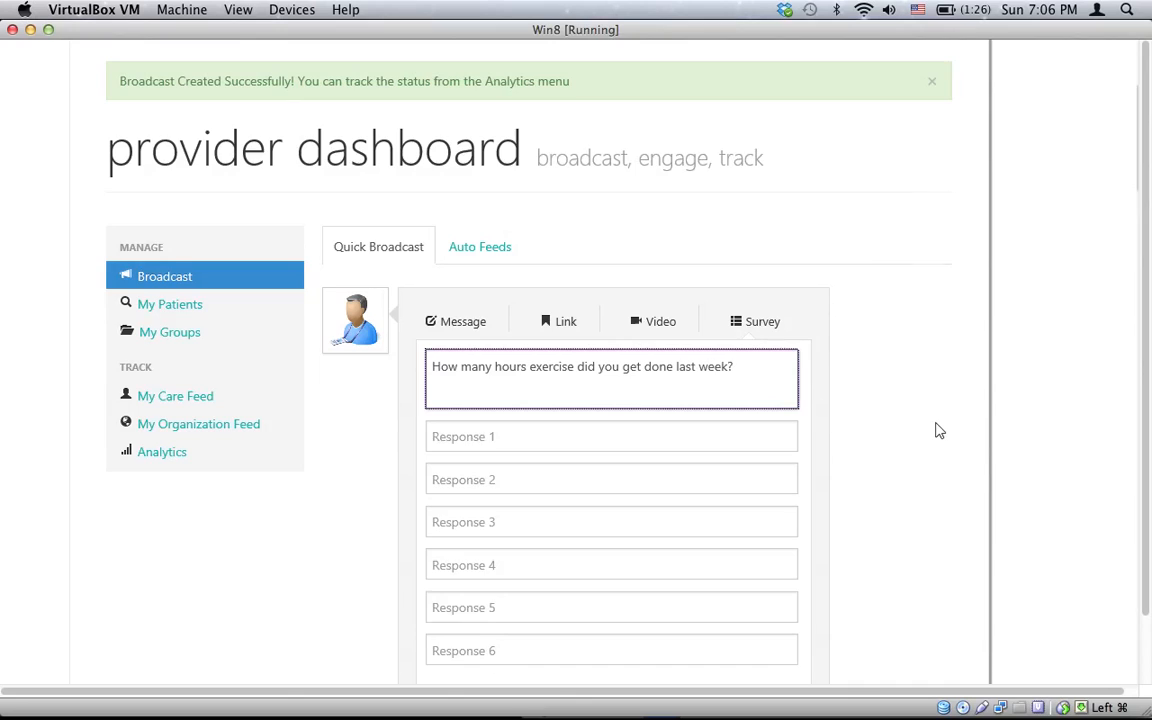
# Enter "0 - 1 hr", "1 -5 hr" and "5- 10hr" as the first three responses of the exercise survey.
pyautogui.scroll(-3, 702, 269)
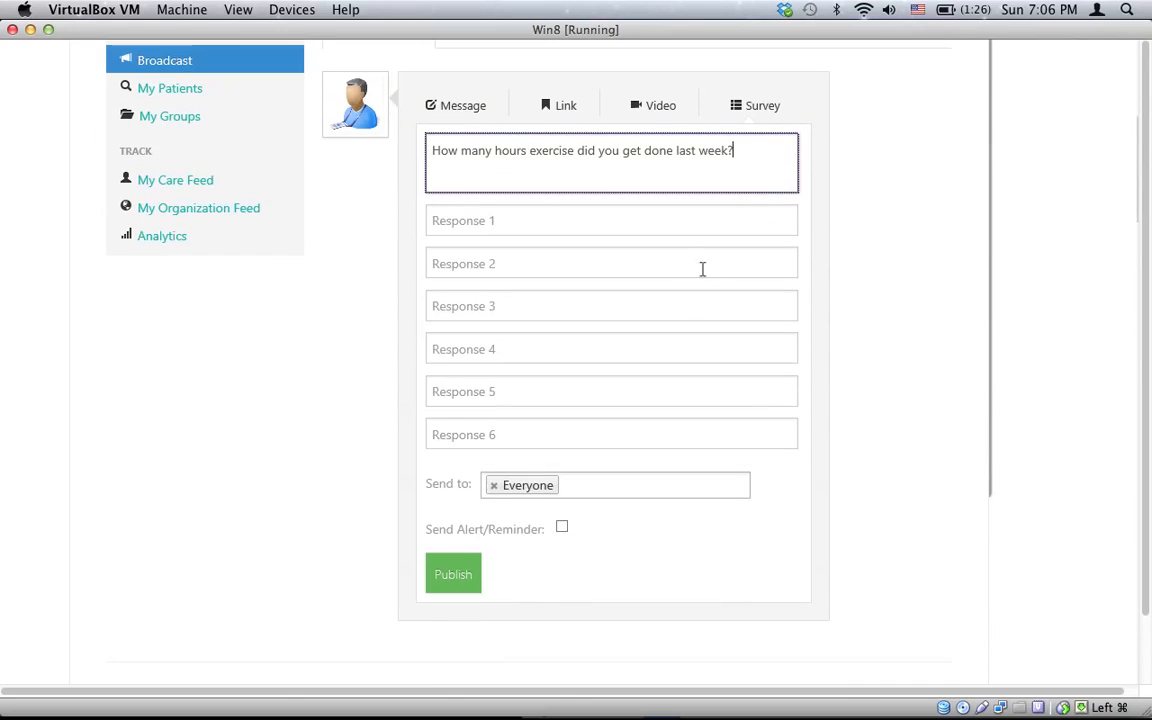
pyautogui.click(650, 212)
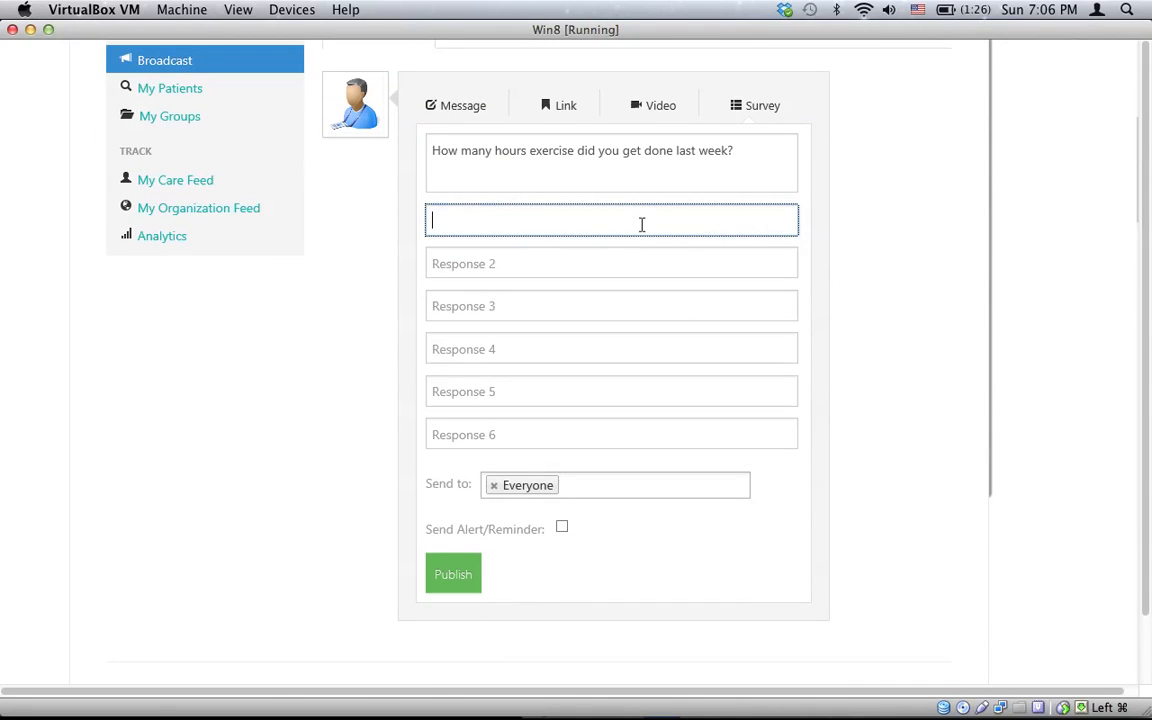
pyautogui.write('0 - 1 hr')
pyautogui.click(591, 265)
pyautogui.write('1 -5 hr')
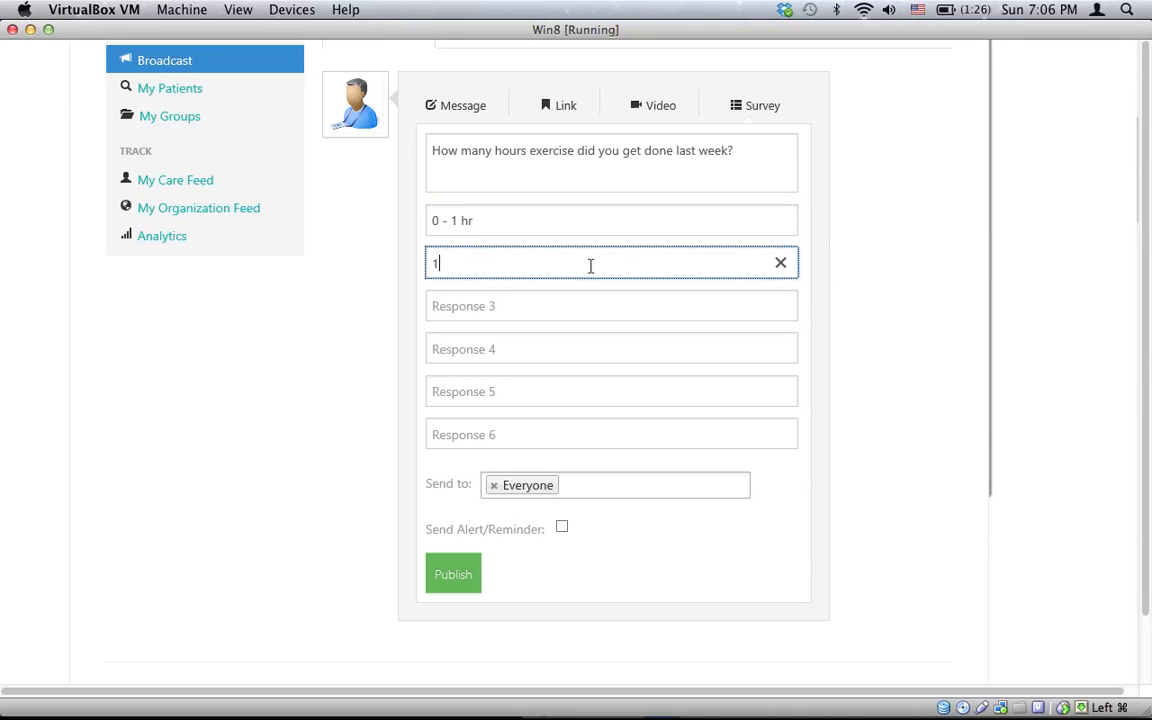
pyautogui.click(513, 298)
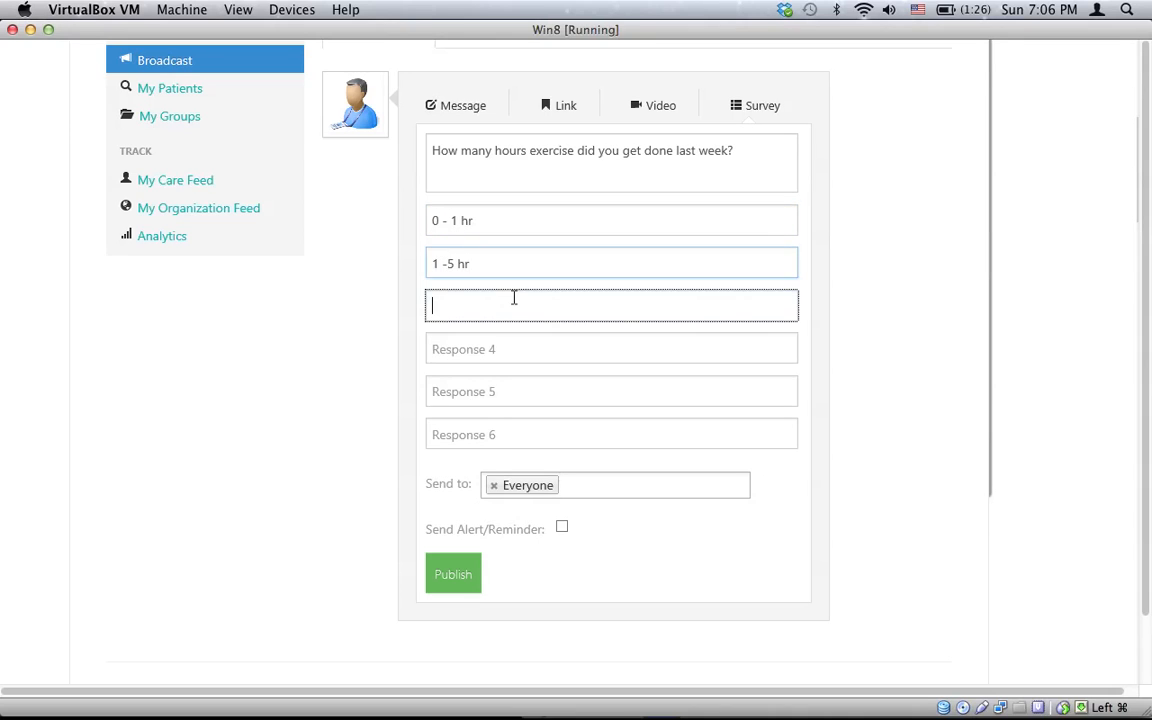
pyautogui.write('5- 15')
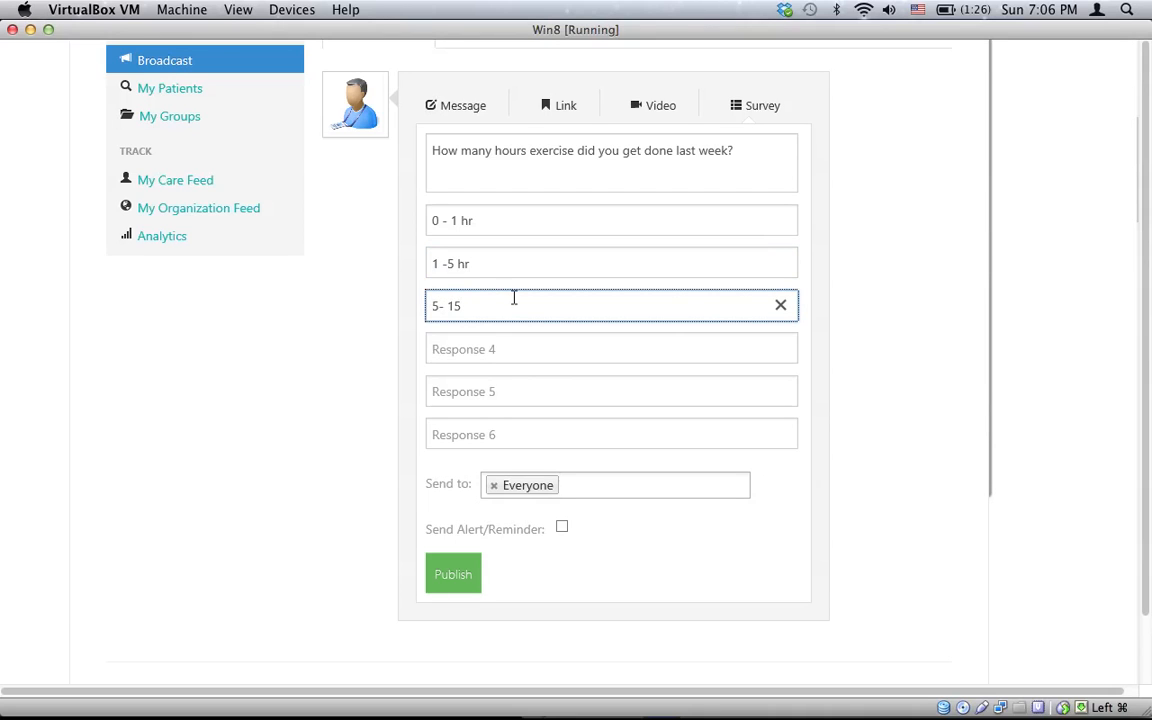
pyautogui.press('BackSpace')
pyautogui.write('0hr')
# Replace the survey's Everyone recipient with the Hypertension Patients and Diabetes Patients groups.
pyautogui.click(494, 486)
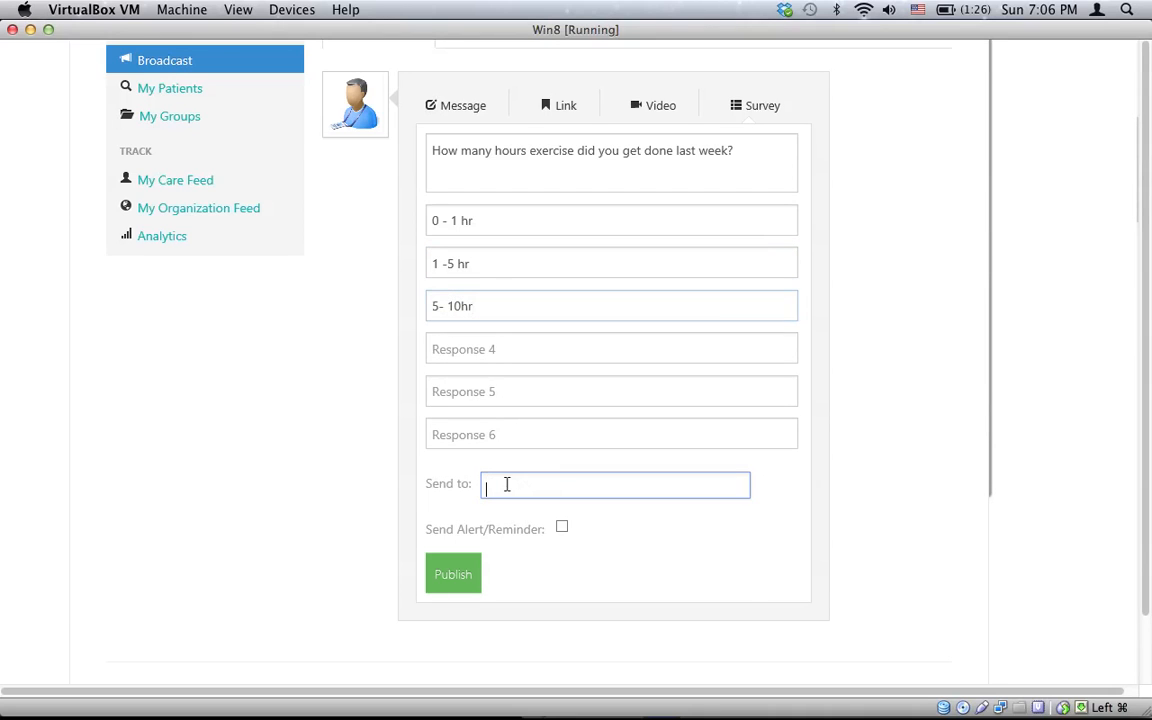
pyautogui.click(507, 484)
pyautogui.click(512, 550)
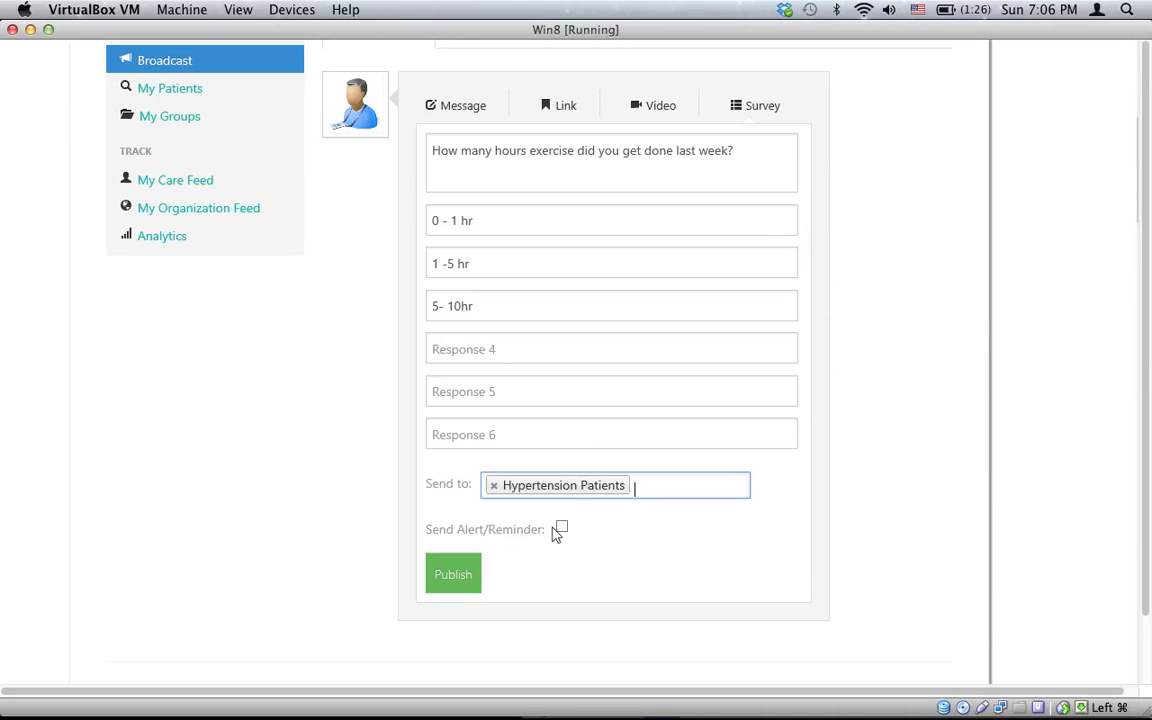
pyautogui.click(660, 486)
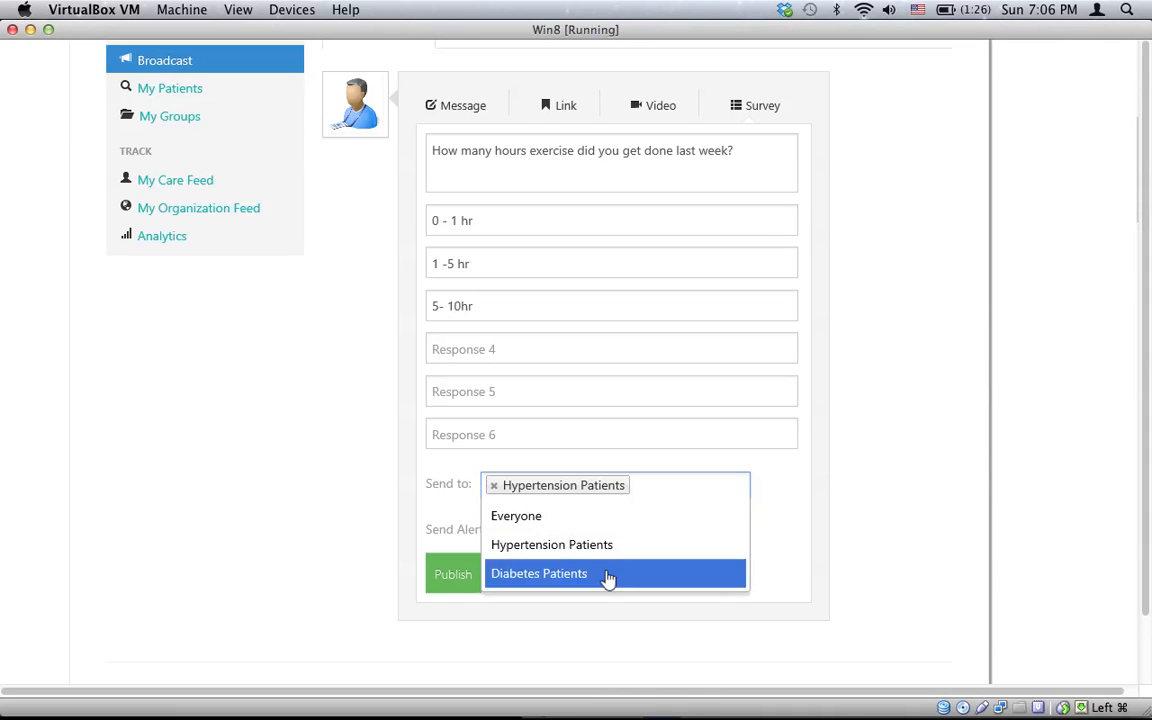
pyautogui.click(607, 575)
# Enable the survey's alert/reminder and have it sent by email and text every Sunday.
pyautogui.click(563, 552)
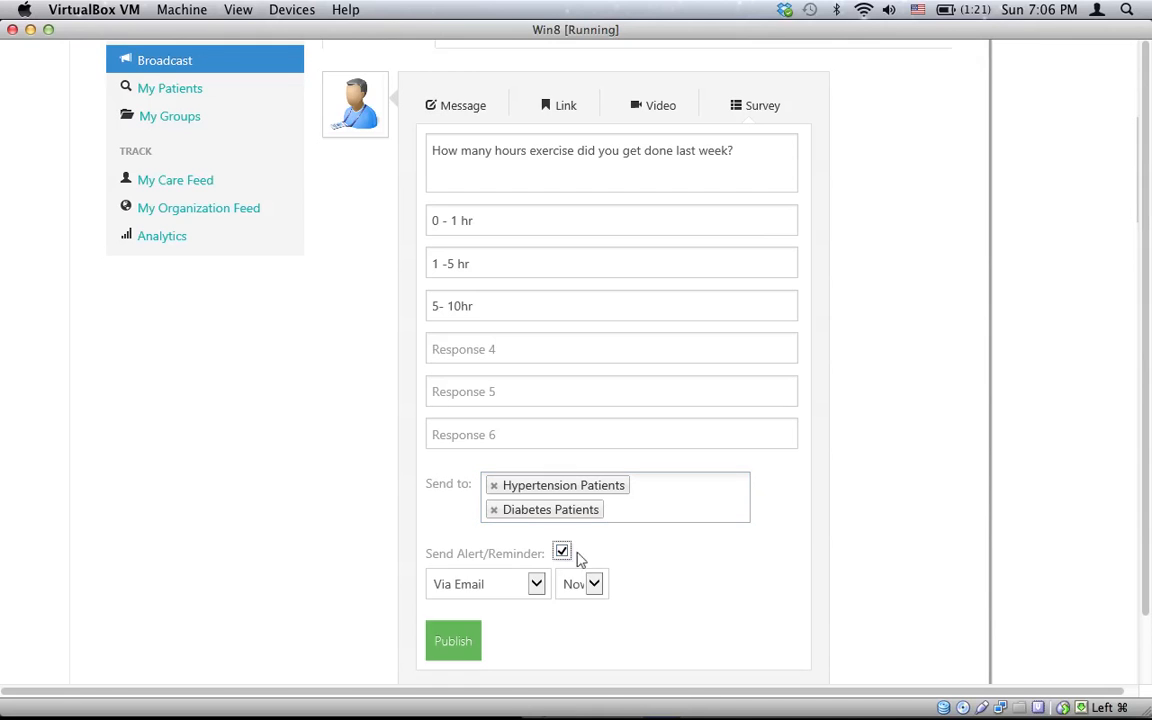
pyautogui.scroll(-3, 610, 535)
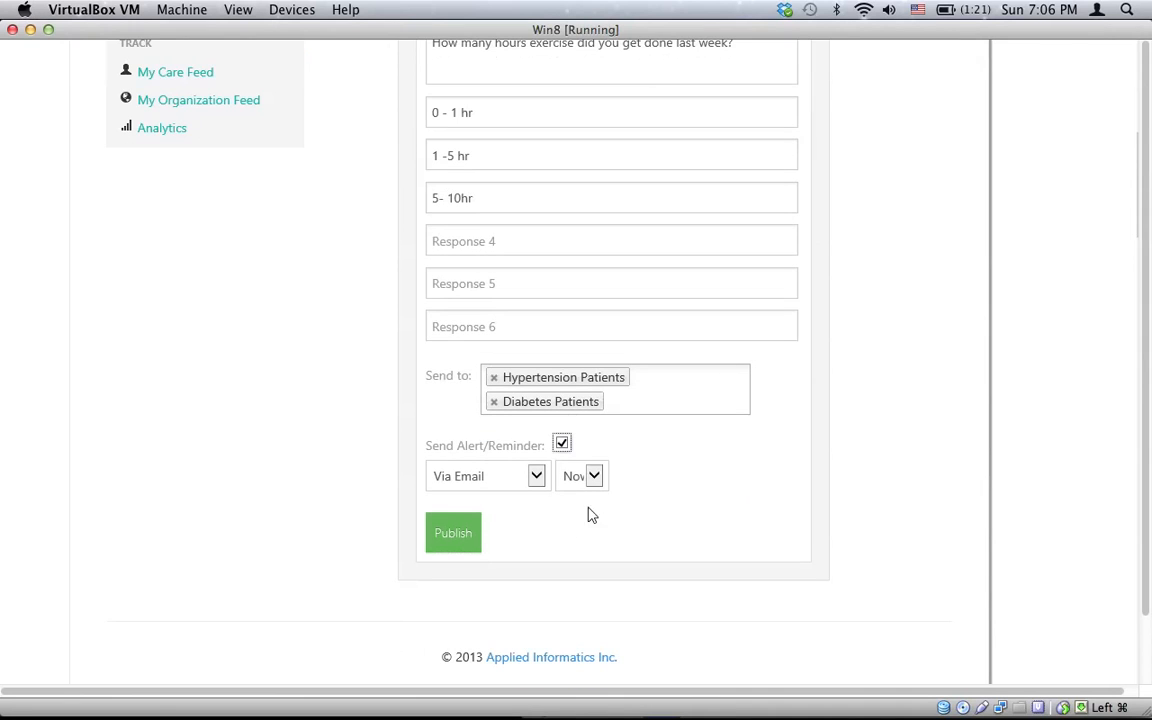
pyautogui.click(538, 477)
pyautogui.click(520, 541)
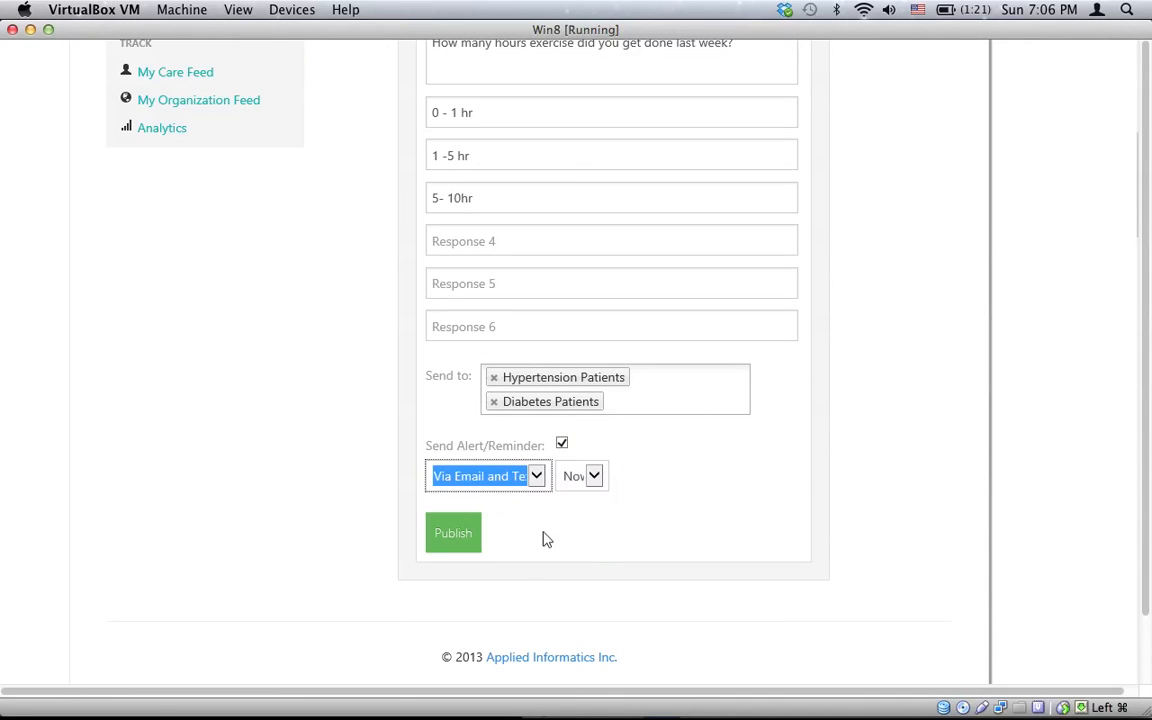
pyautogui.click(592, 480)
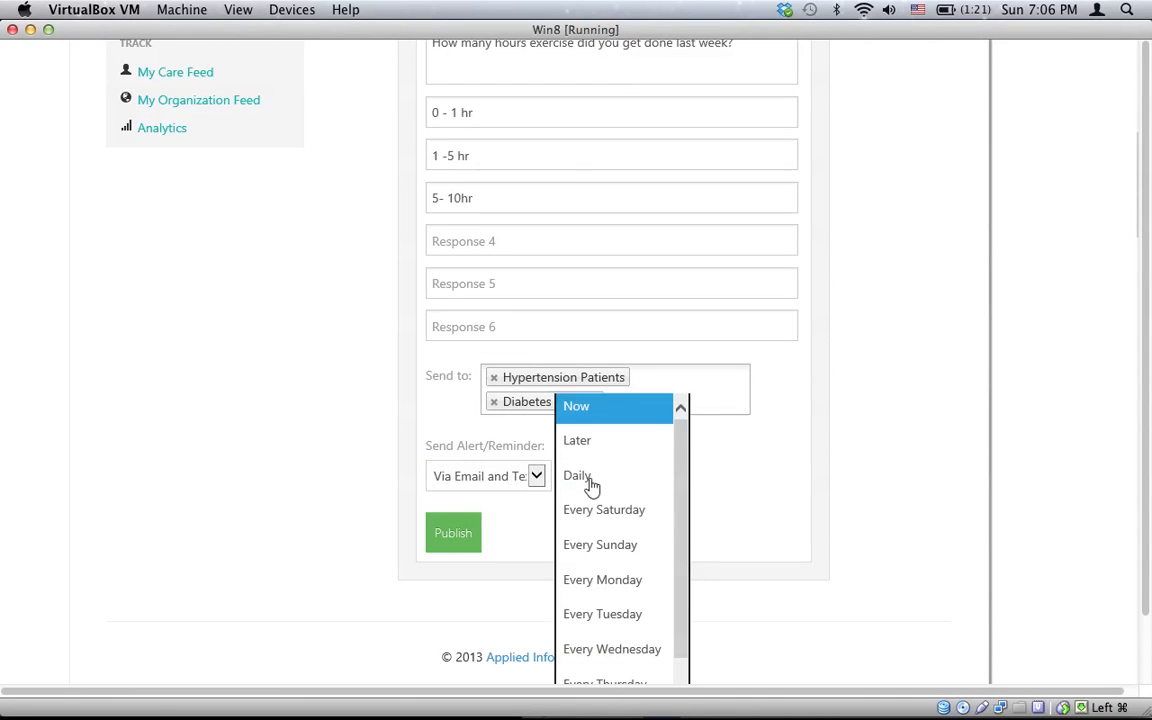
pyautogui.click(619, 545)
# Schedule the reminder from 02/03/2013 to 02/28/2013 at 08:00 AM and publish the survey.
pyautogui.scroll(-2, 710, 547)
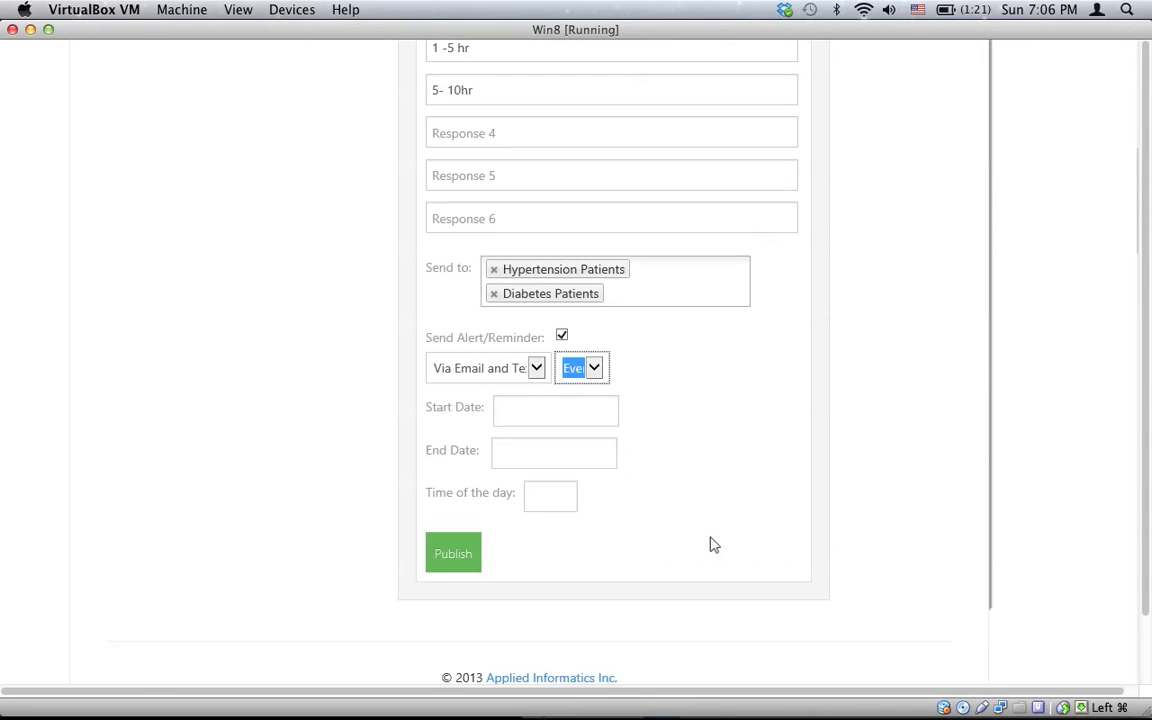
pyautogui.click(563, 416)
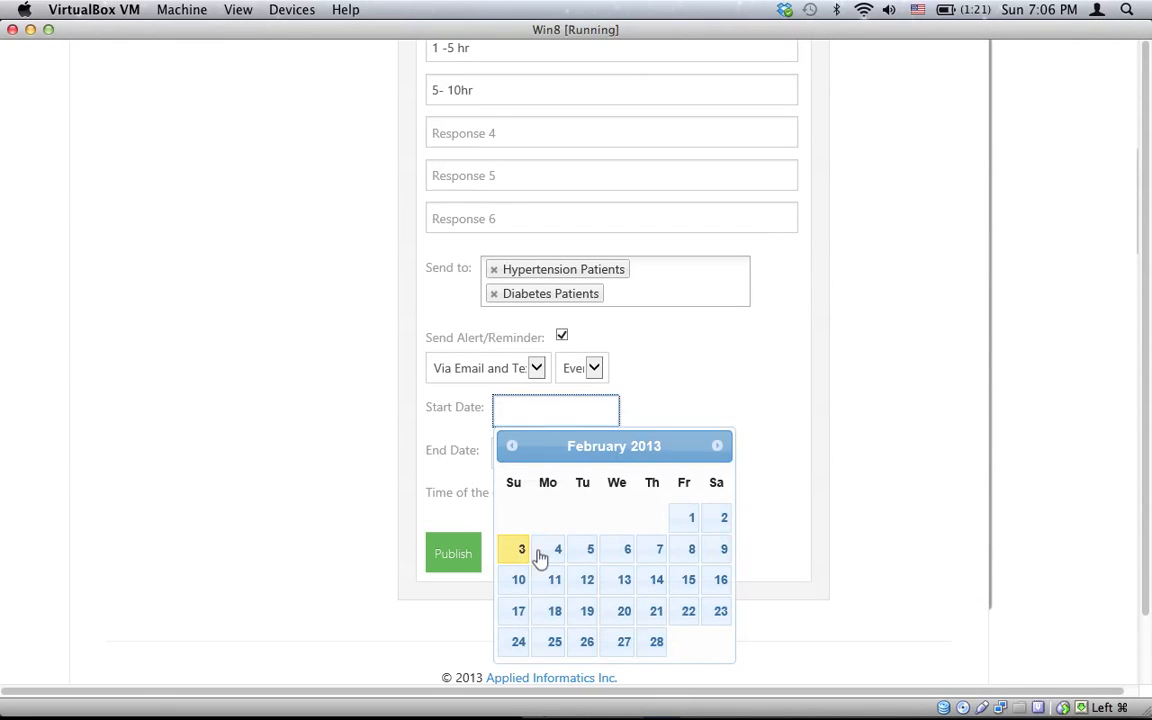
pyautogui.click(524, 555)
pyautogui.click(525, 441)
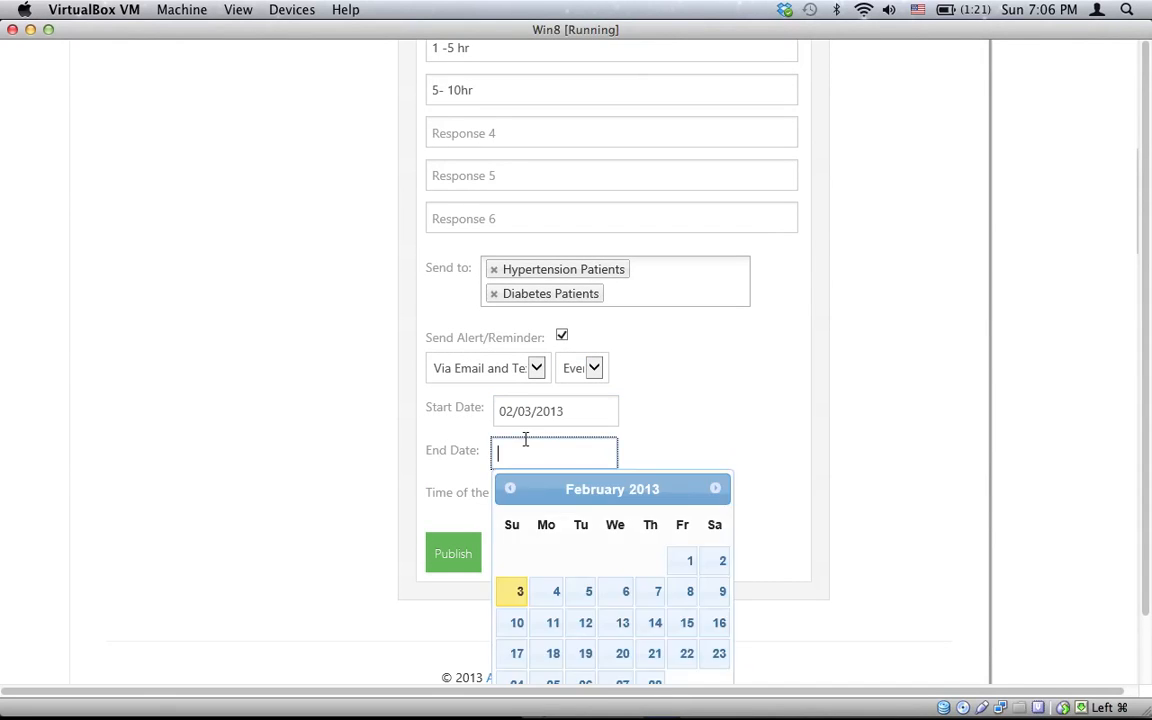
pyautogui.click(655, 686)
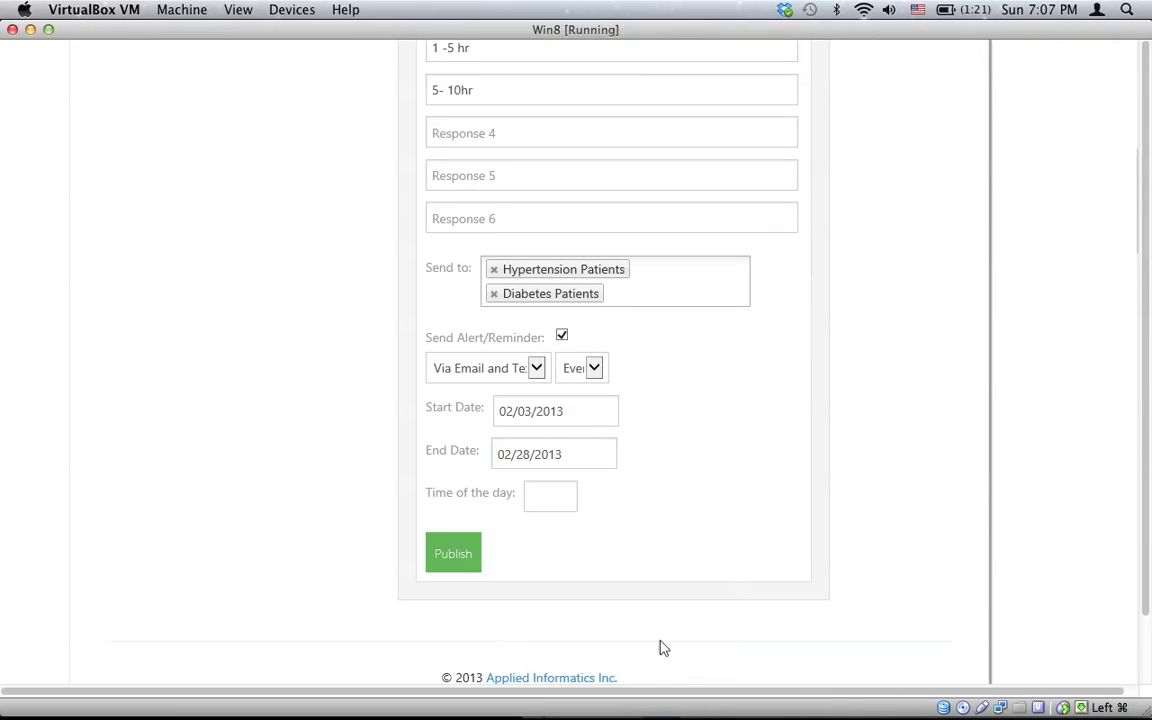
pyautogui.click(550, 497)
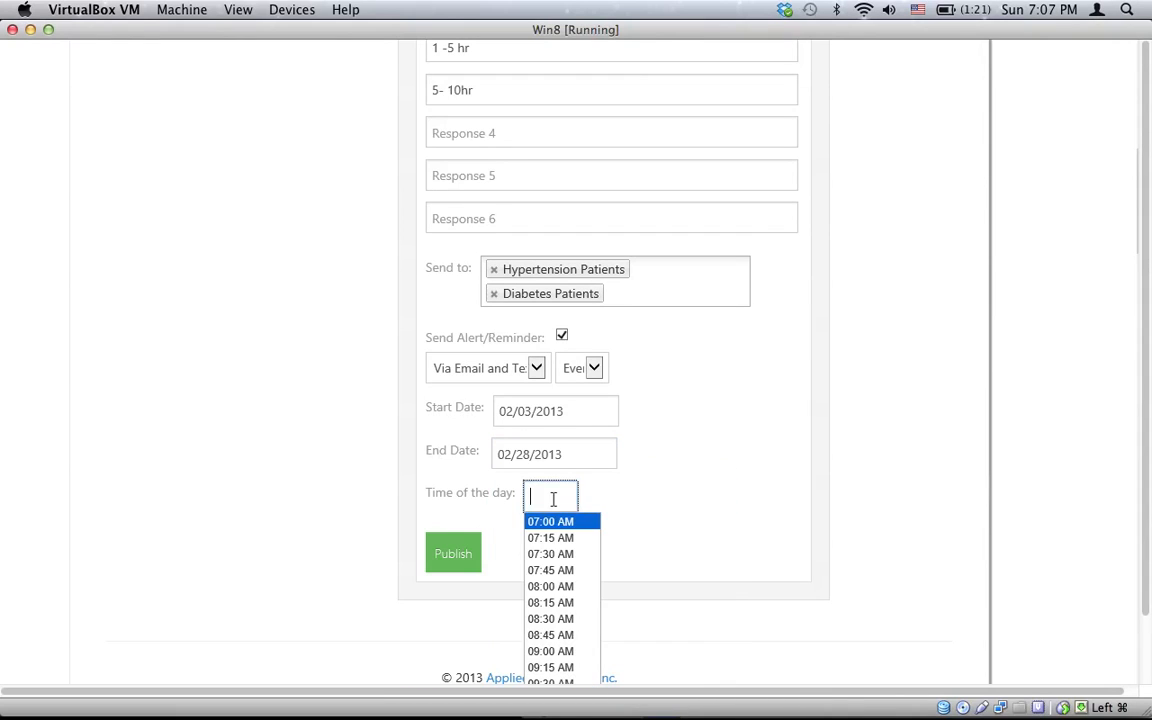
pyautogui.click(563, 588)
pyautogui.click(446, 551)
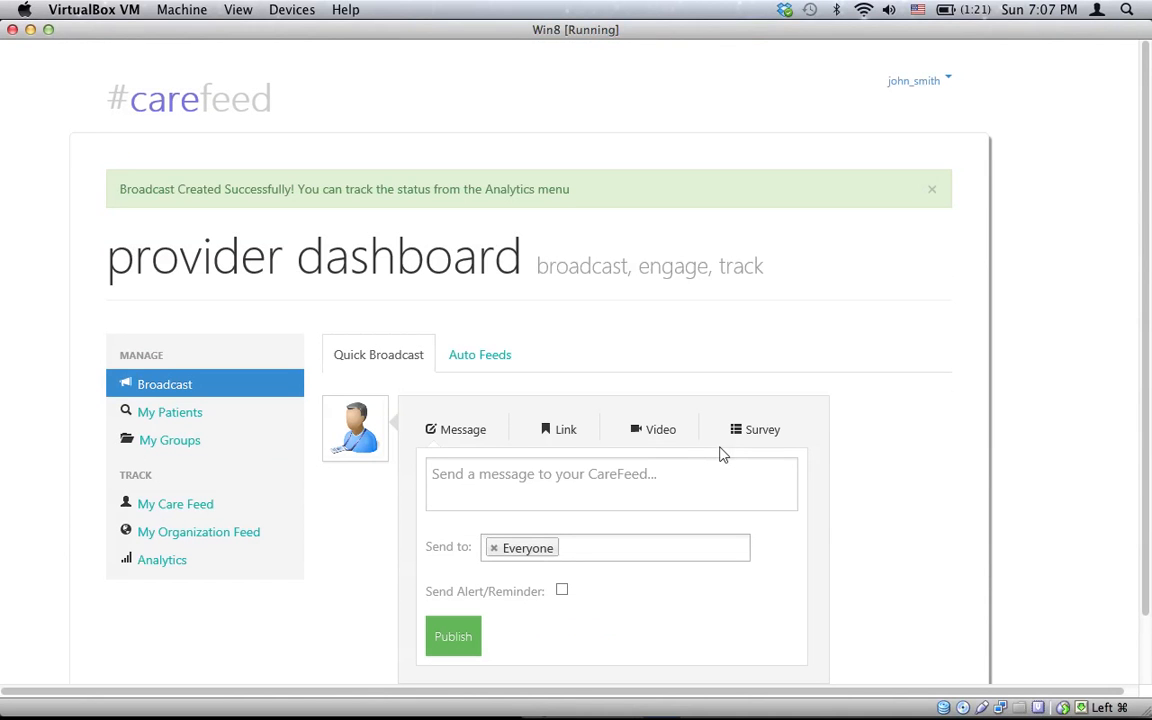
# Open the auto feeds and examine the address of the configured feed source.
pyautogui.click(480, 356)
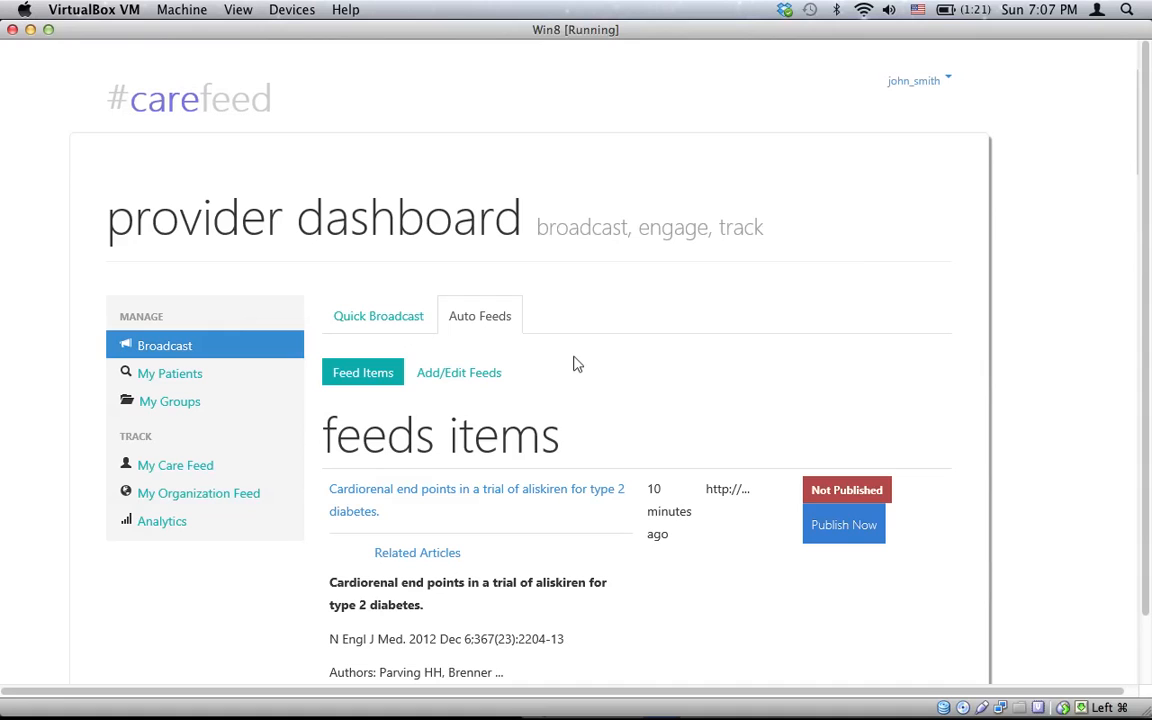
pyautogui.click(481, 376)
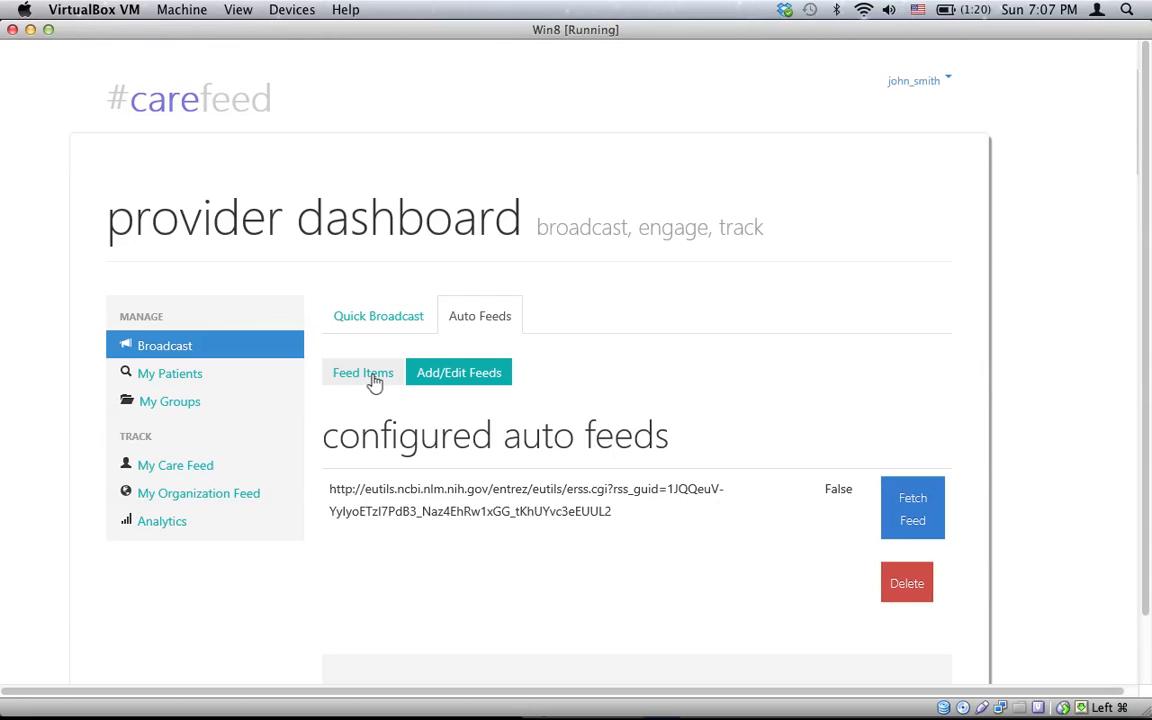
pyautogui.moveTo(447, 490); pyautogui.dragTo(365, 491)
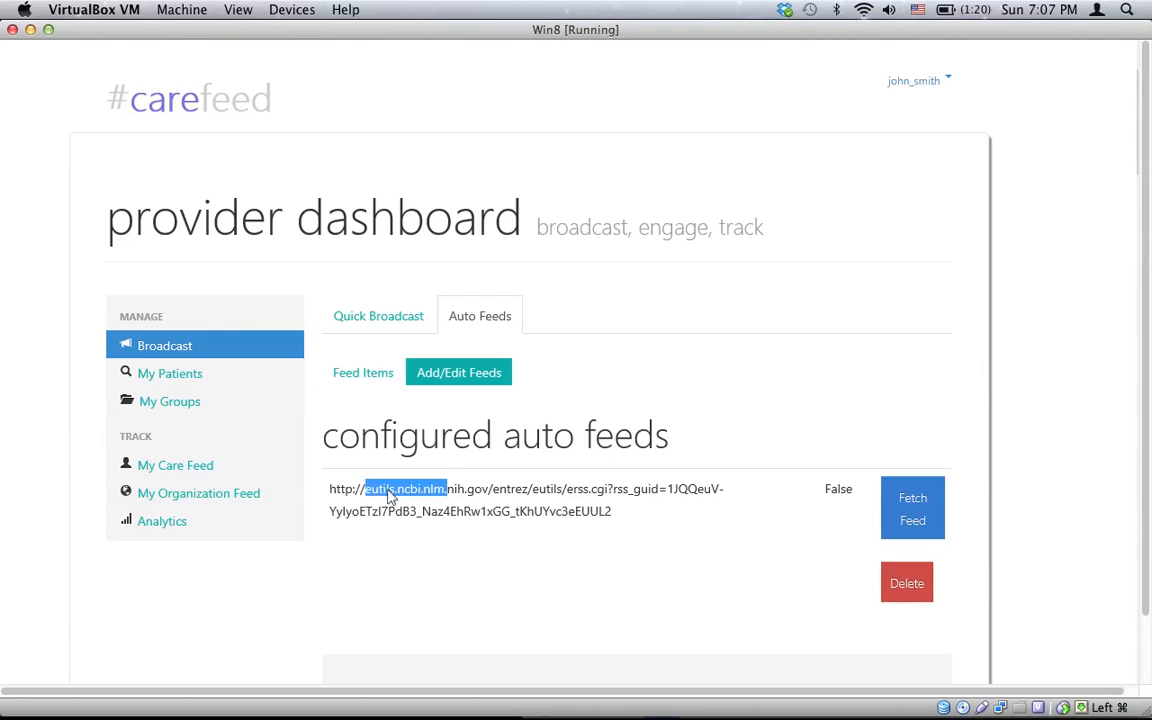
# Publish the feed item "[Exenatide stimulated solute-free water excretion by human kidney]." from the auto feed items.
pyautogui.click(366, 378)
pyautogui.scroll(-10, 555, 420)
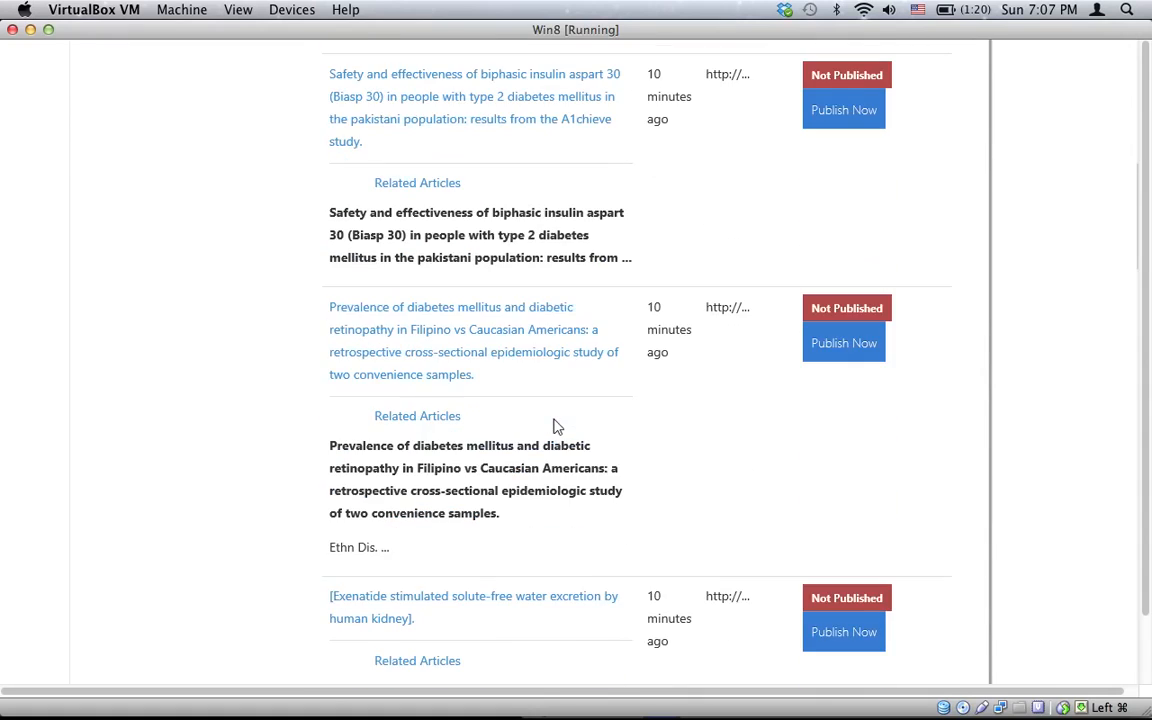
pyautogui.scroll(-4, 555, 426)
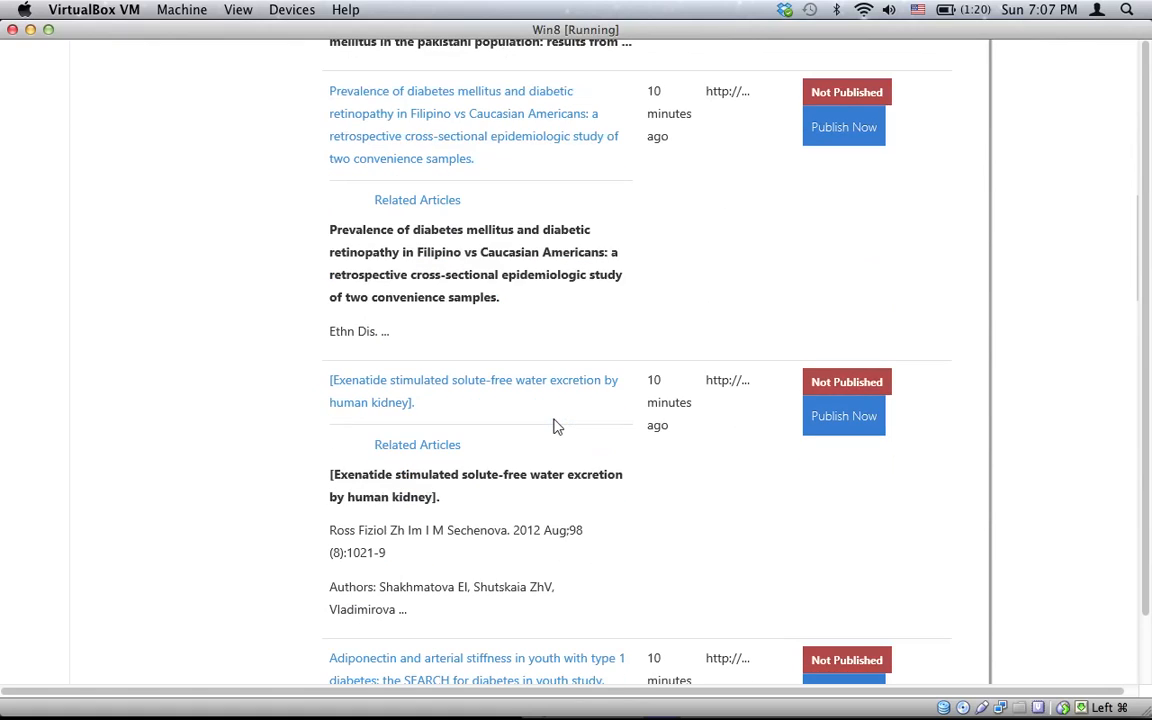
pyautogui.scroll(15, 557, 426)
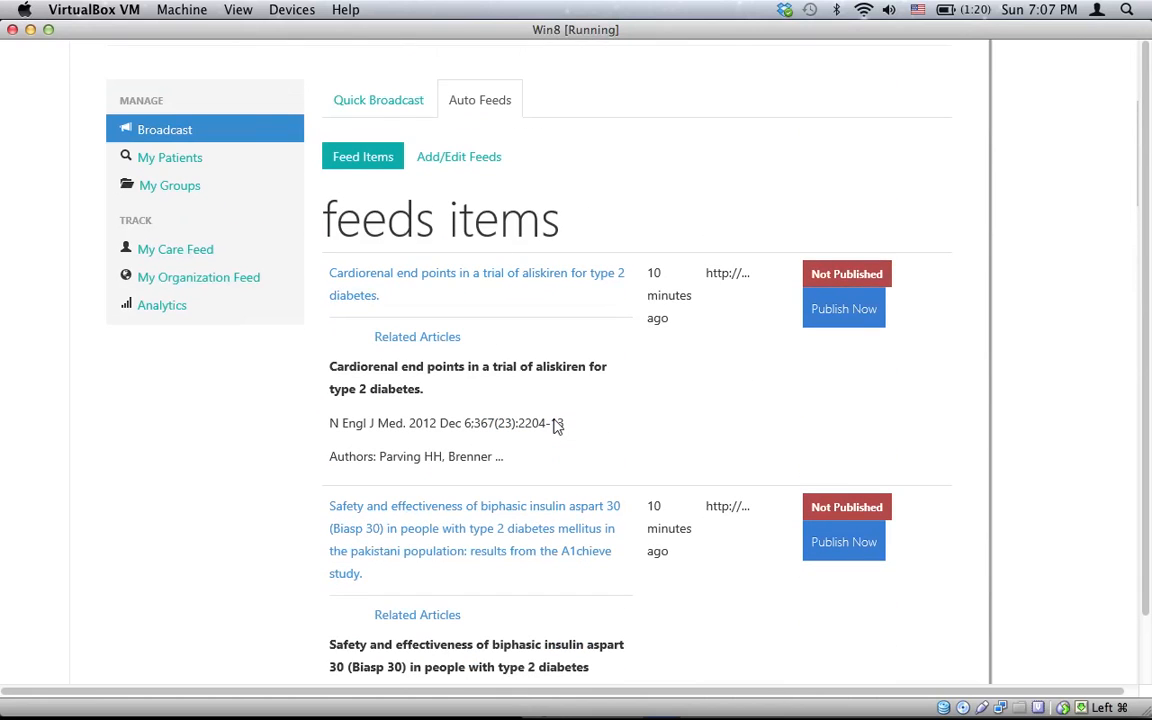
pyautogui.scroll(-14, 770, 487)
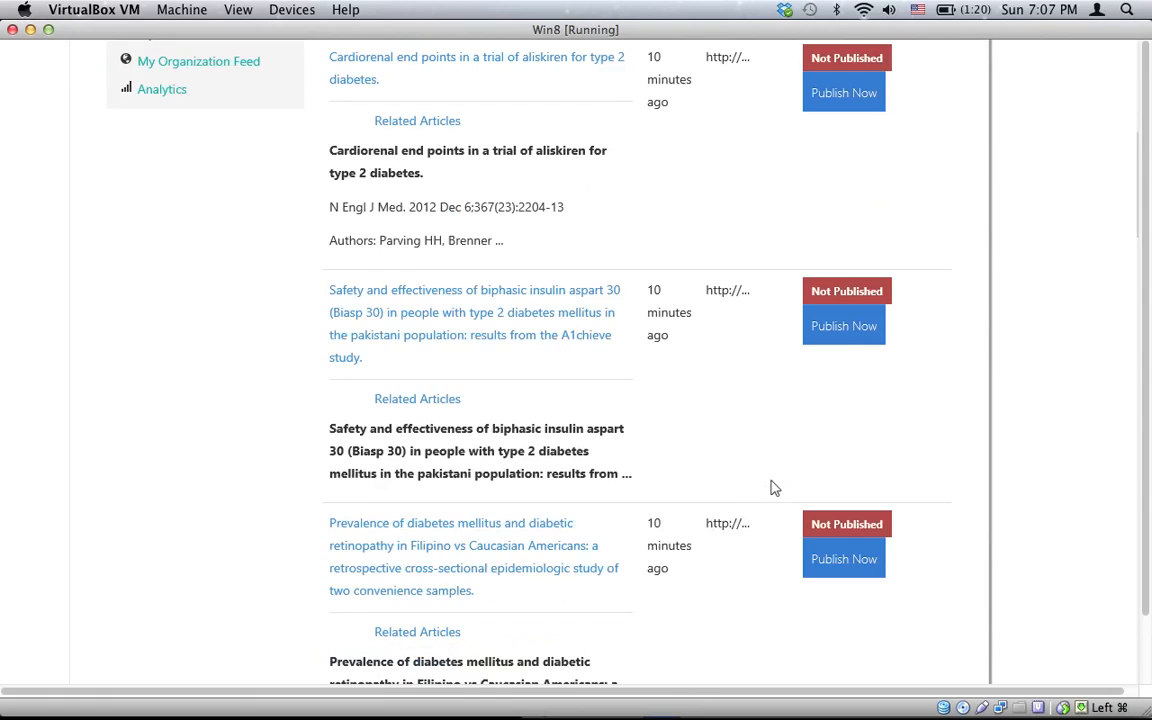
pyautogui.click(828, 312)
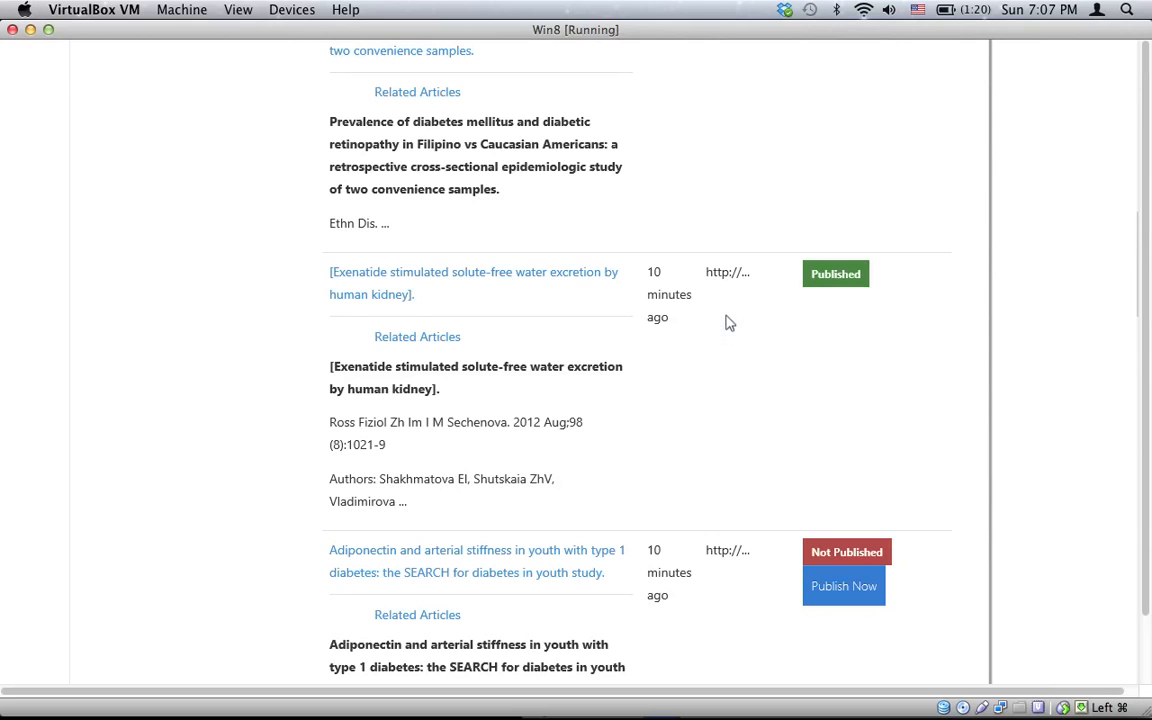
# Open the patient list and send the third listed patient a carefeed invitation at the contact's e-mail address.
pyautogui.scroll(5, 729, 322)
pyautogui.scroll(4, 729, 322)
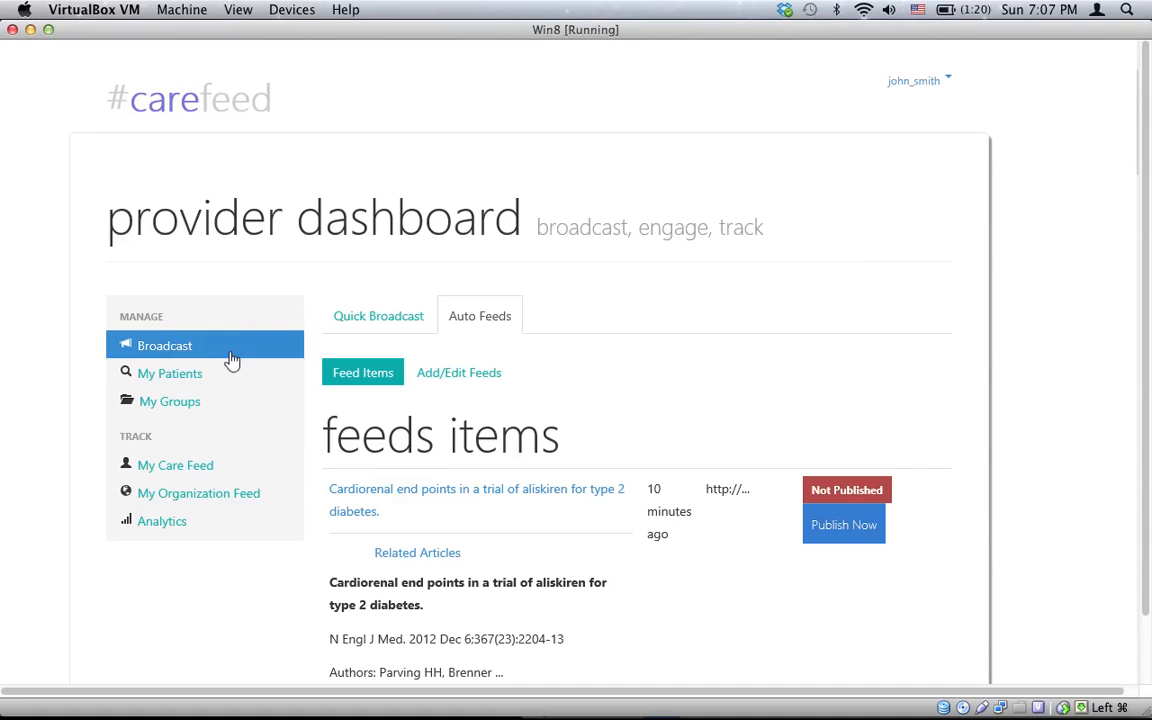
pyautogui.click(170, 374)
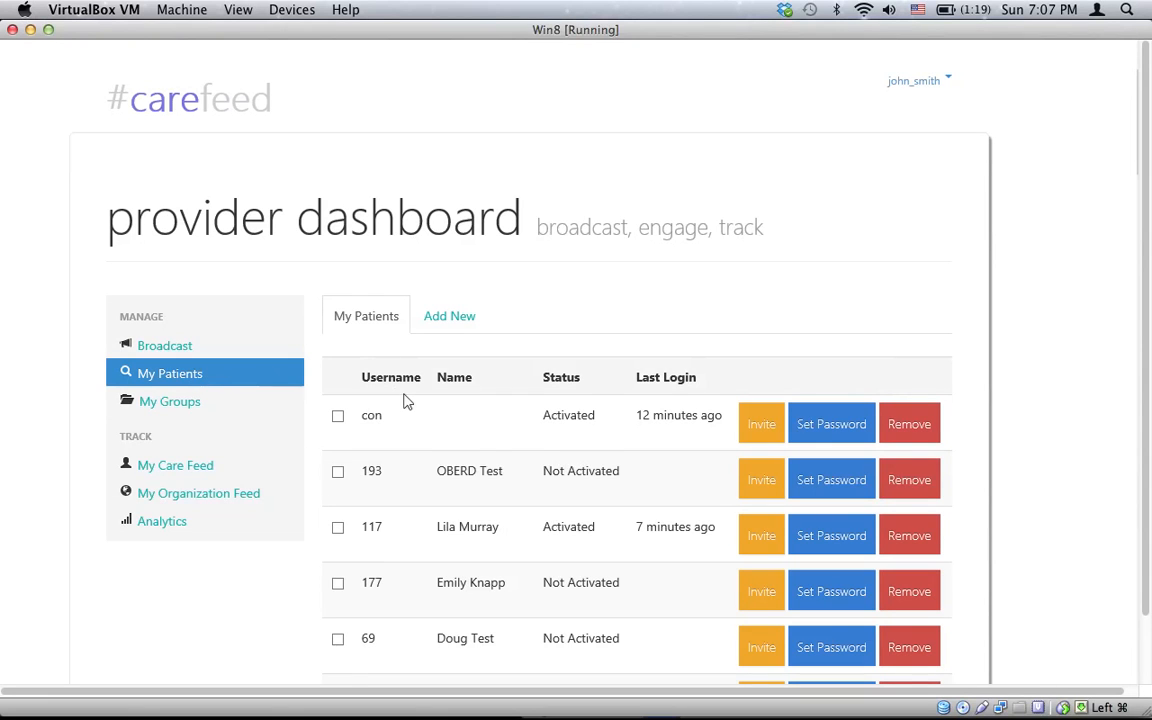
pyautogui.scroll(-5, 405, 401)
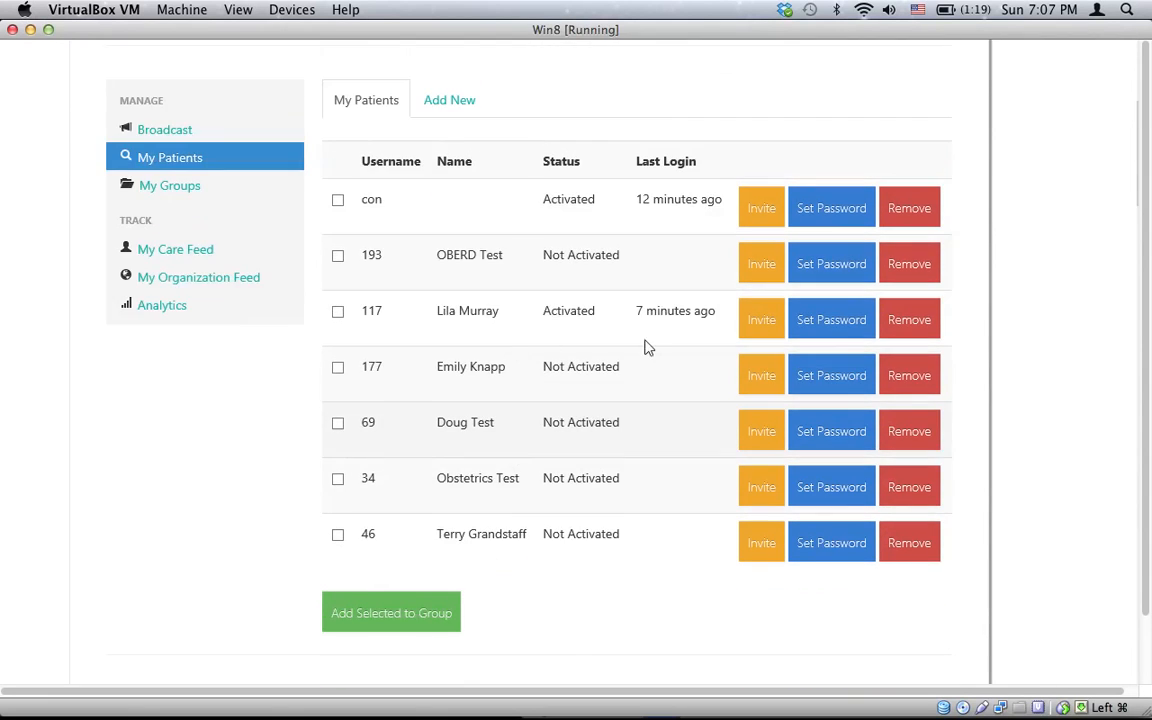
pyautogui.click(755, 333)
pyautogui.click(460, 392)
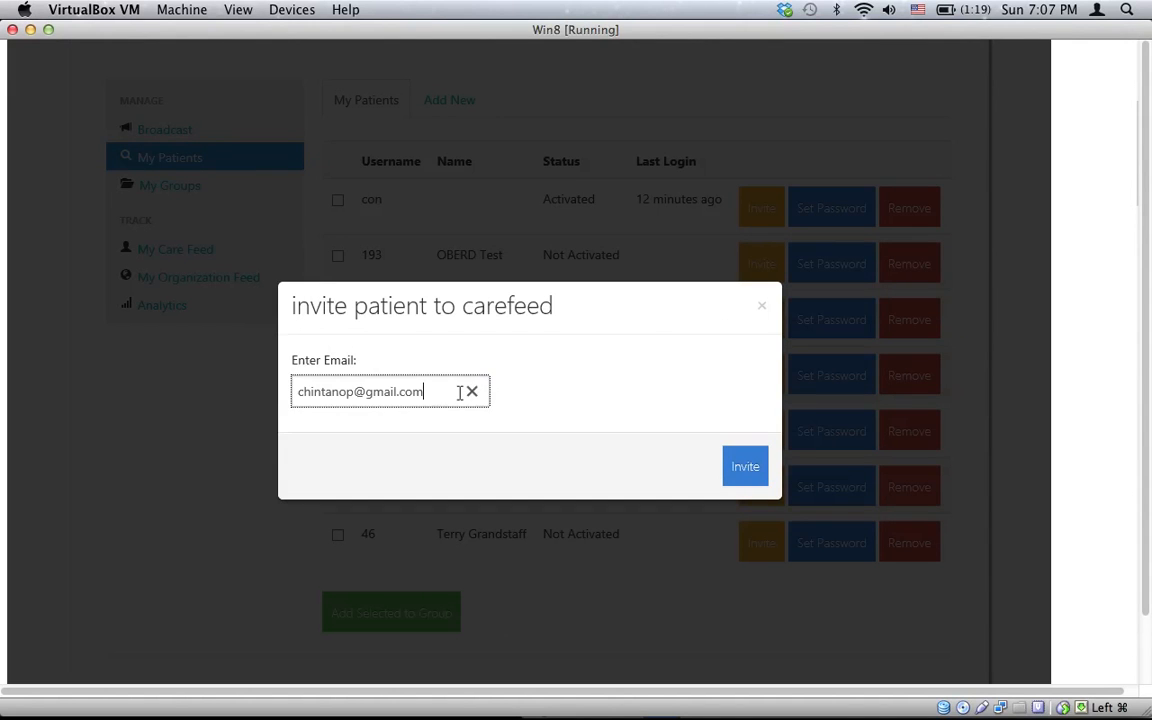
pyautogui.click(740, 472)
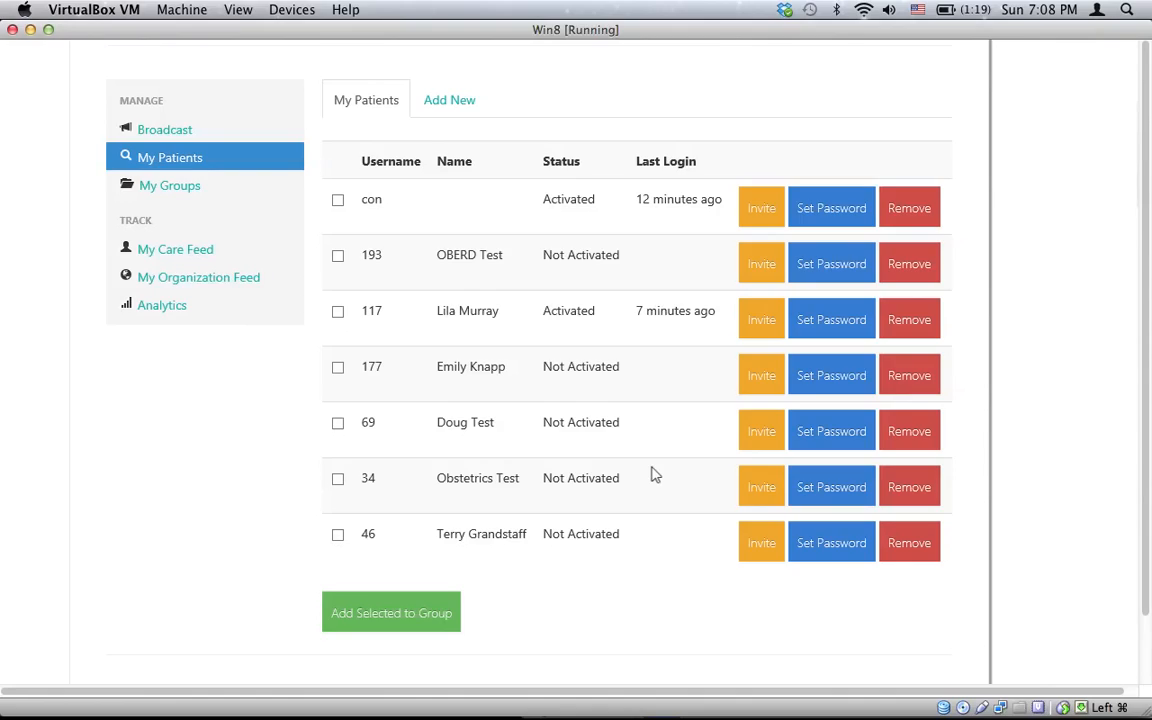
# Switch to Chrome, open the "Invite to CureFeed" e-mail in Gmail, and bring up the patient dashboard at carefeed.net/feed/.
pyautogui.moveTo(200, 698)
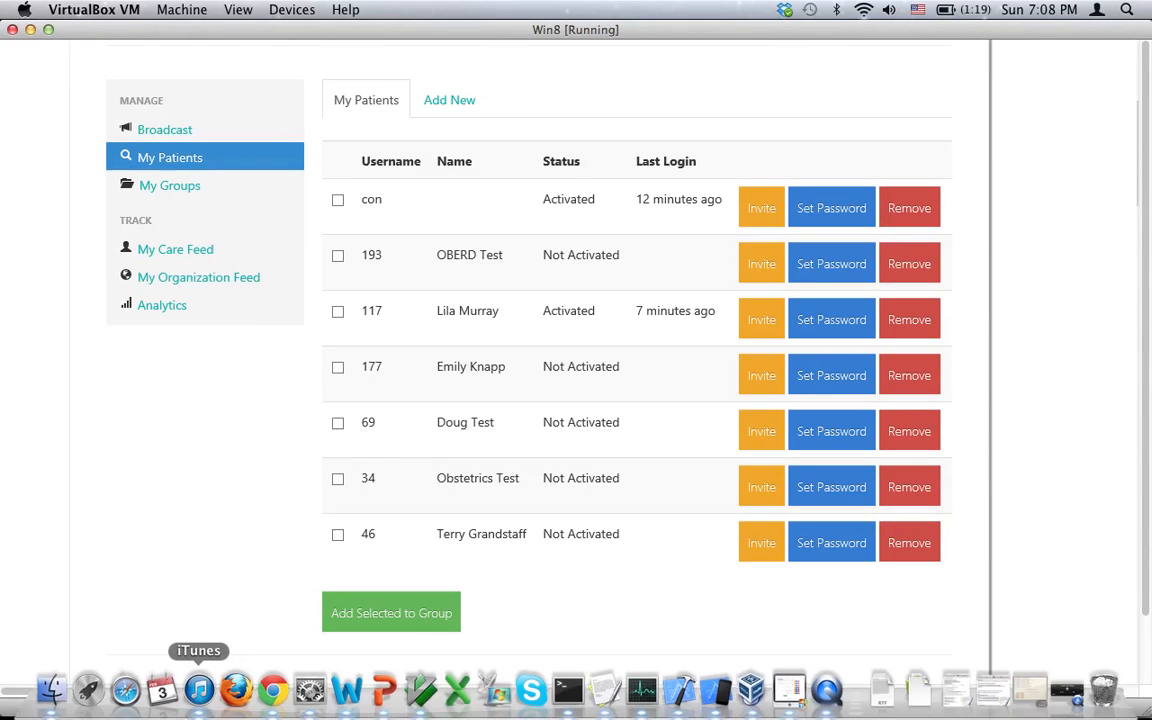
pyautogui.click(276, 692)
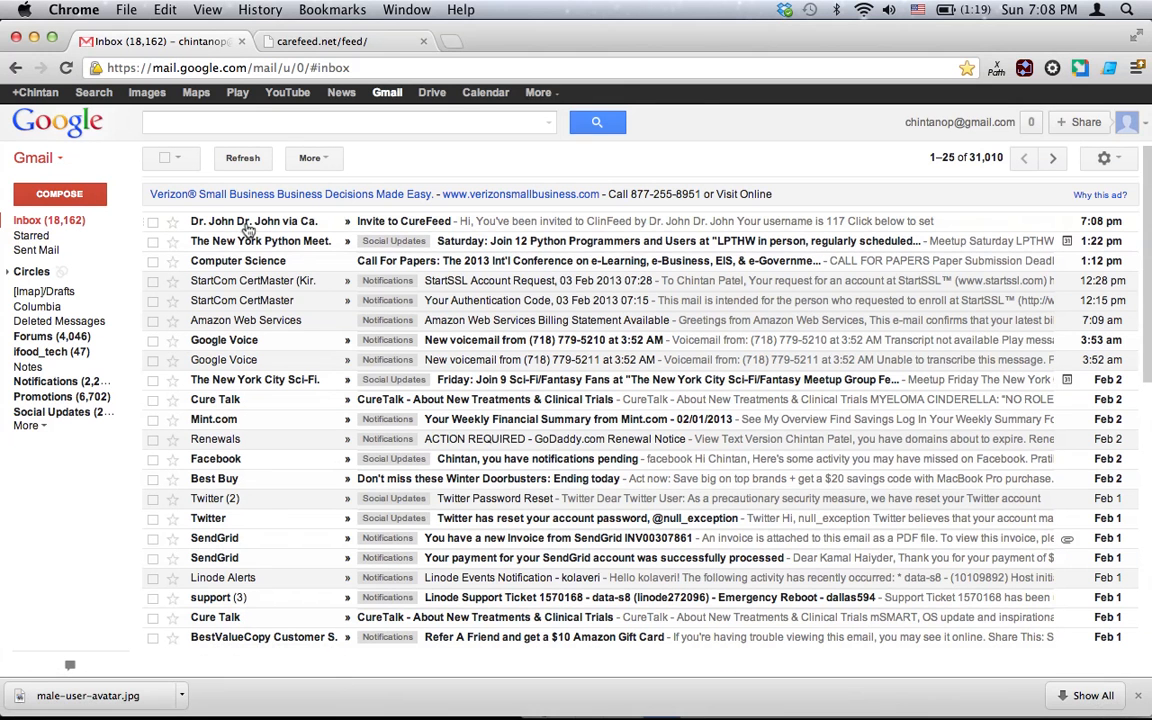
pyautogui.click(248, 229)
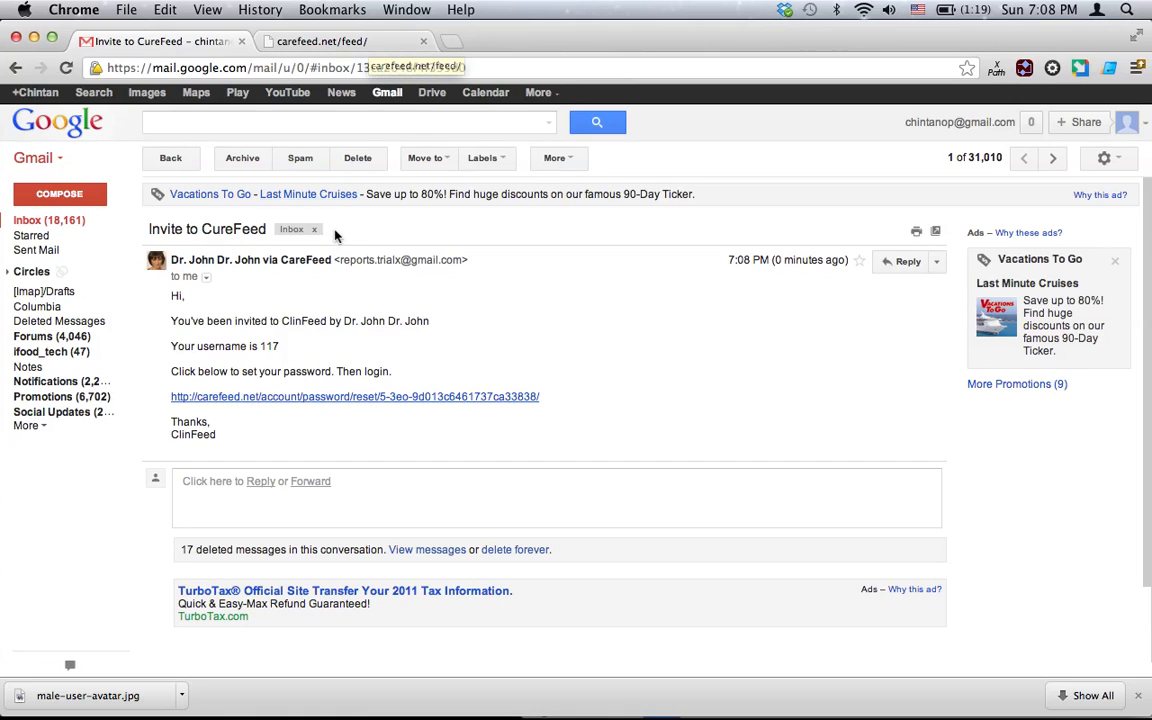
pyautogui.click(318, 45)
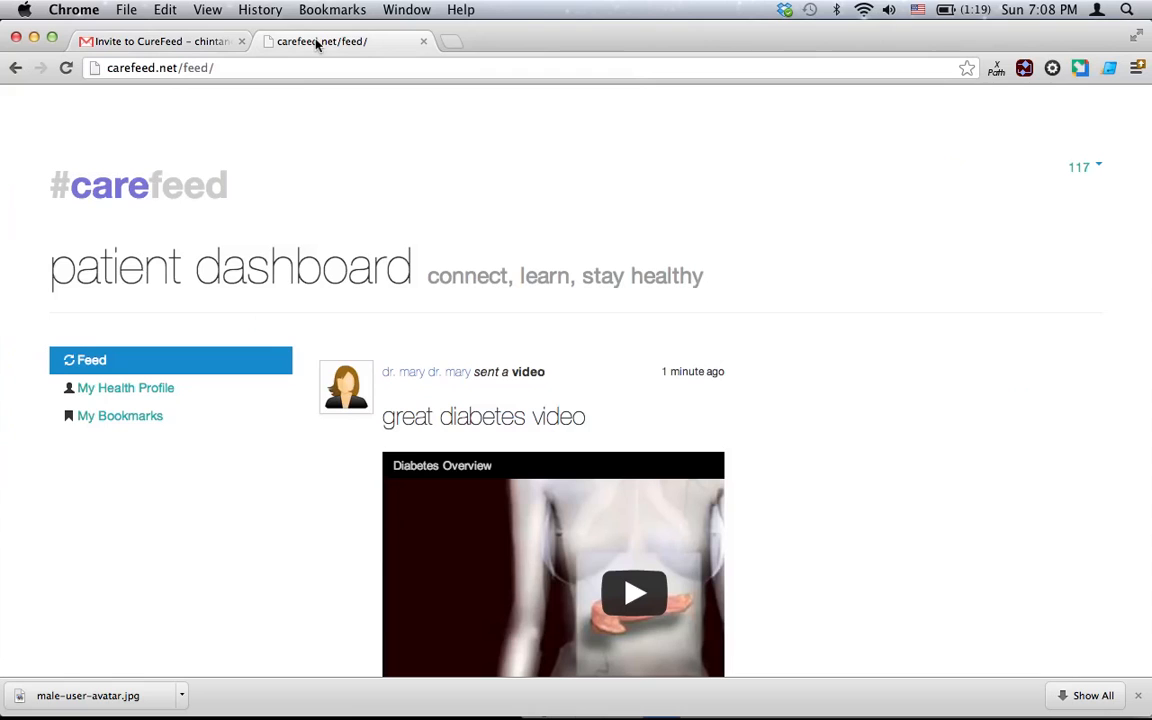
# Refresh the patient feed and submit "1 -5 hr" as the response to the exercise hours survey.
pyautogui.click(92, 360)
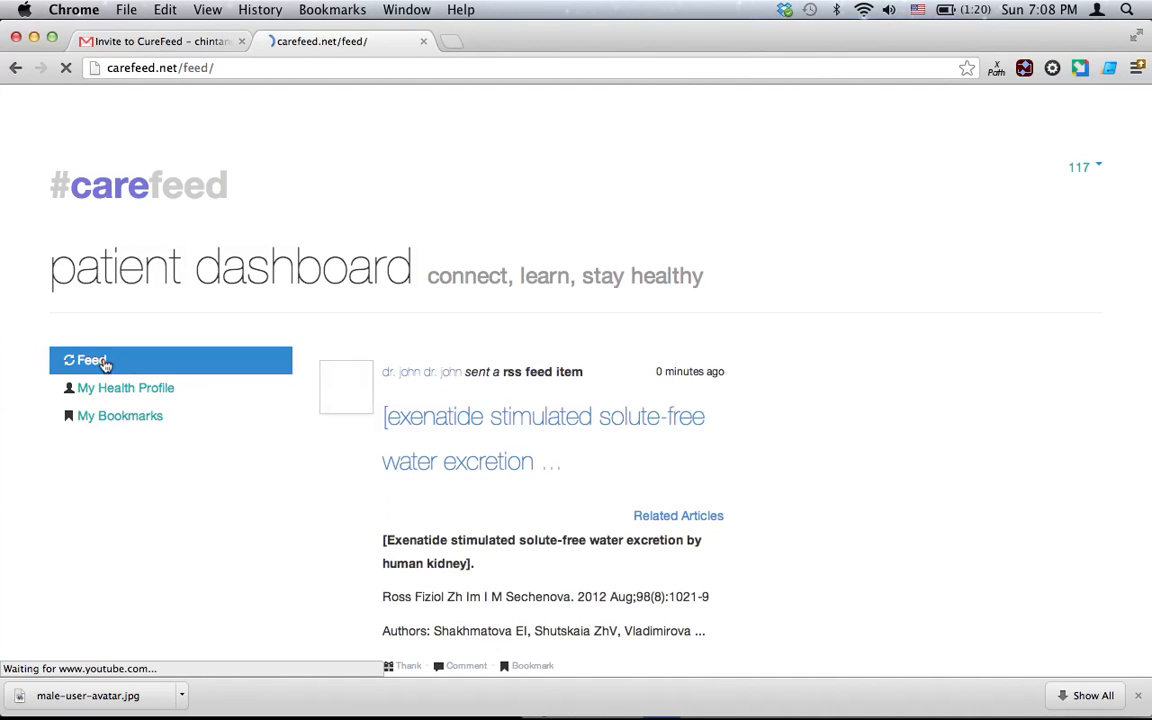
pyautogui.scroll(-1, 848, 350)
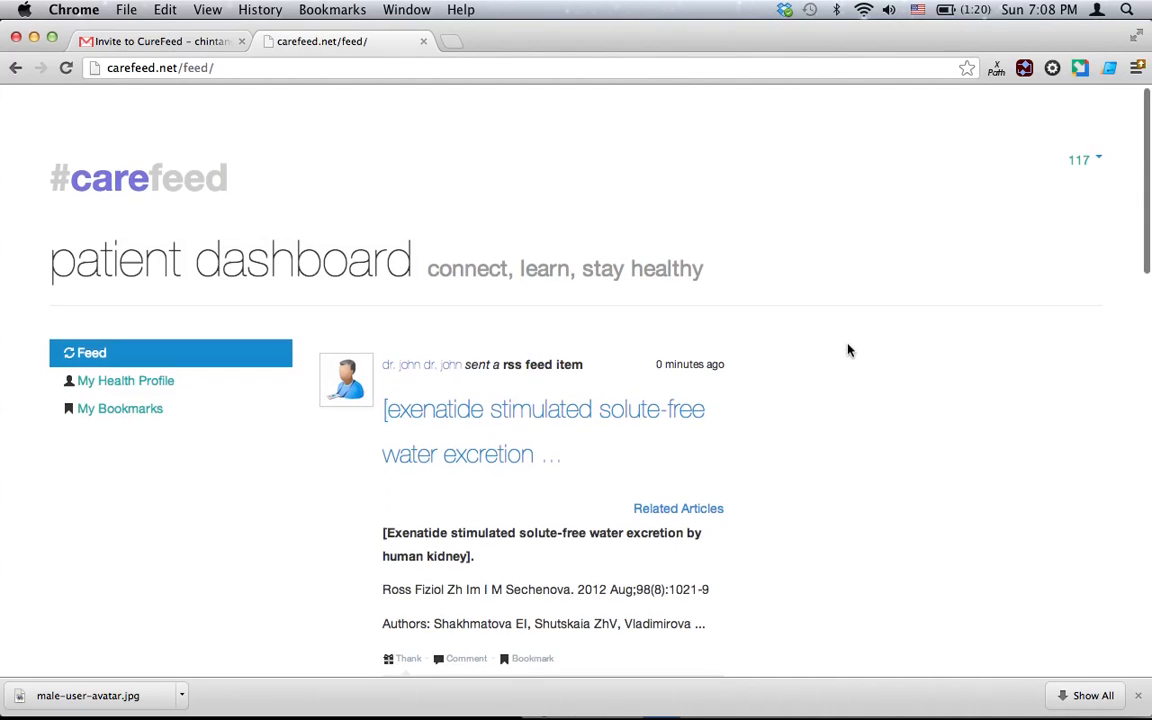
pyautogui.scroll(-5, 848, 350)
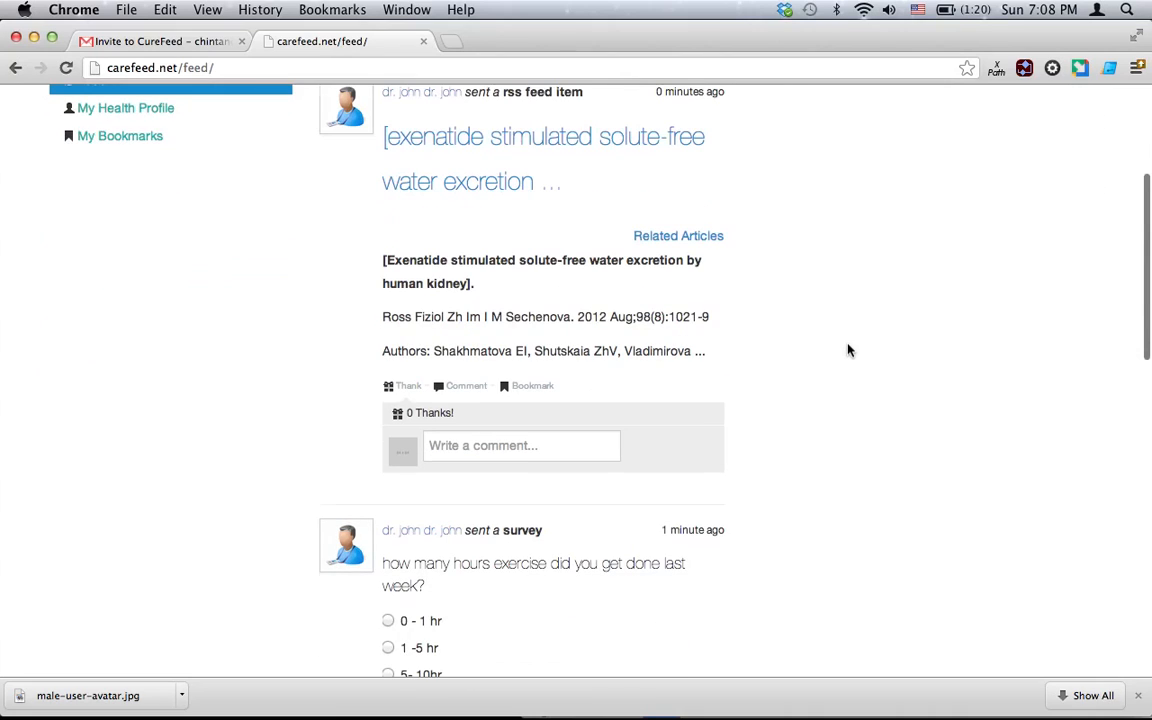
pyautogui.scroll(-3, 848, 350)
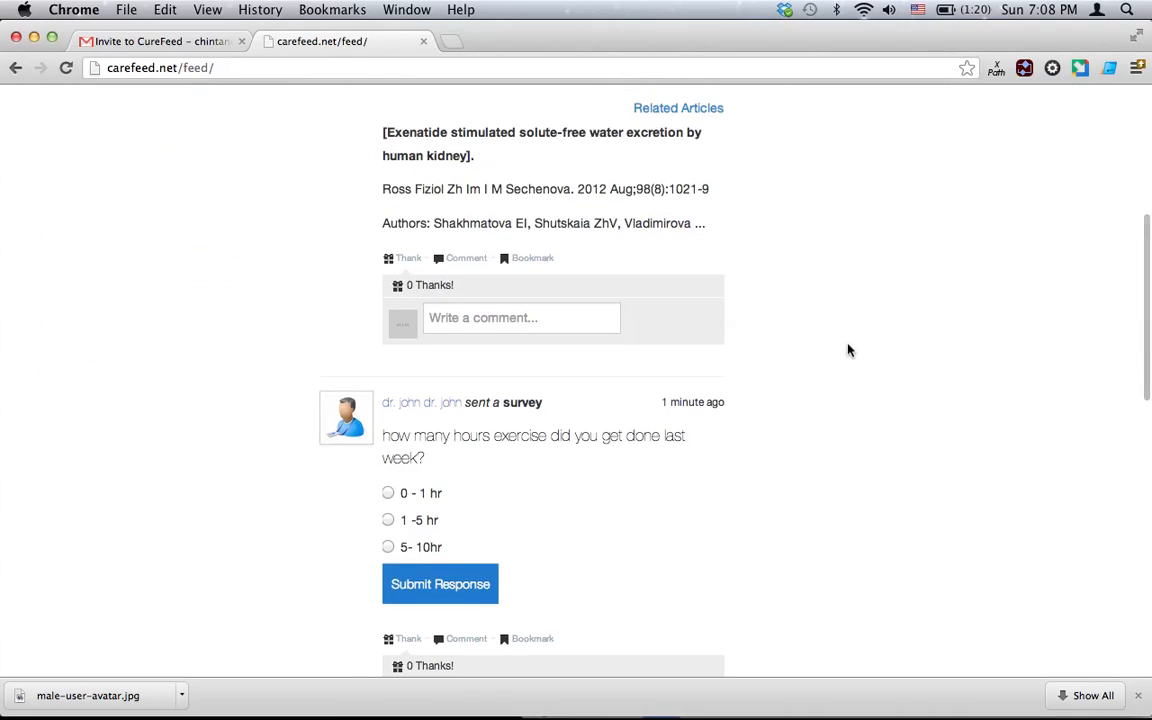
pyautogui.scroll(-5, 848, 350)
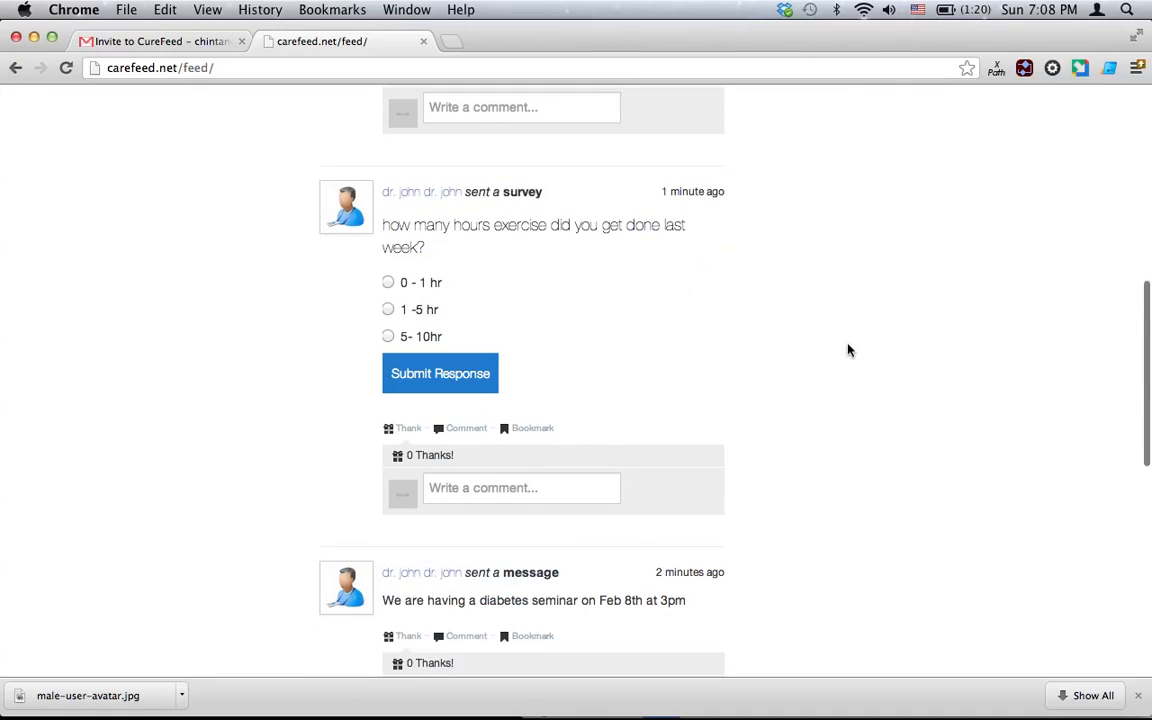
pyautogui.scroll(-1, 848, 350)
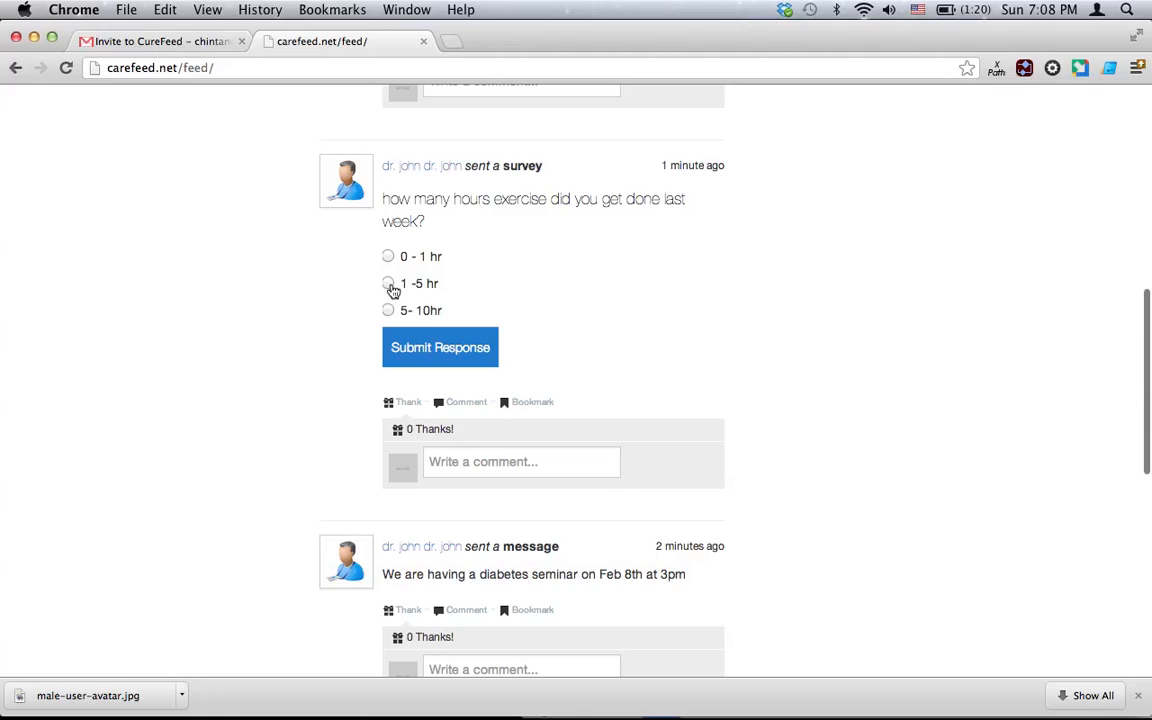
pyautogui.click(390, 286)
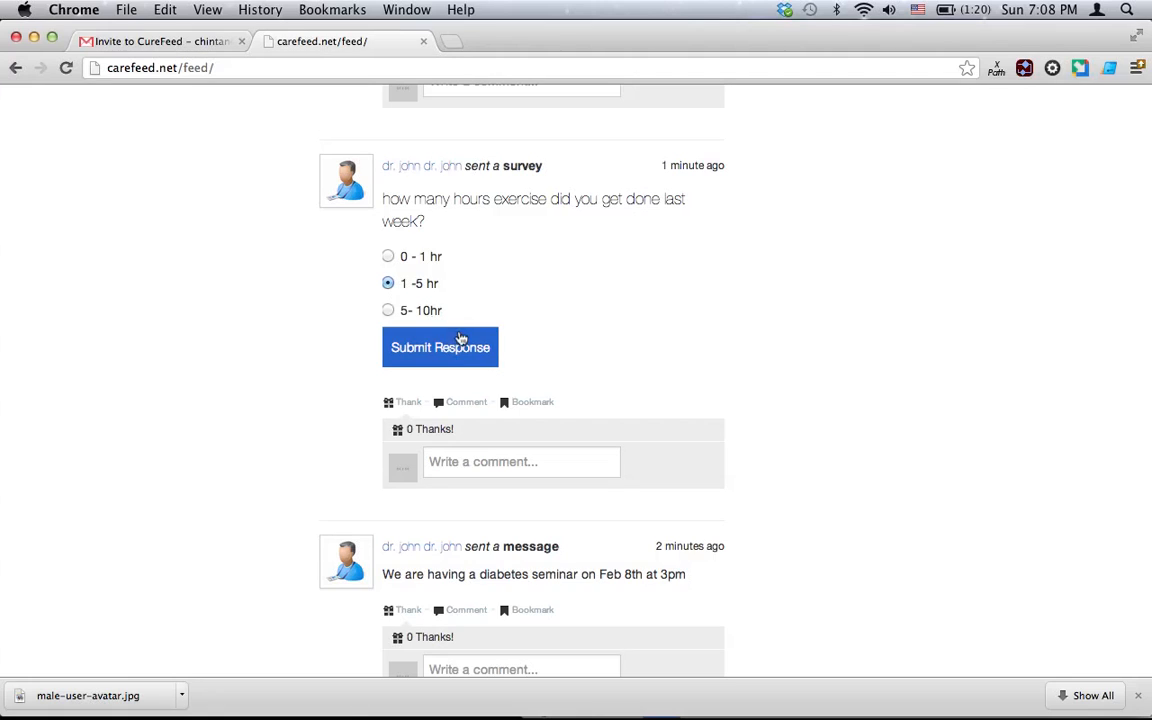
pyautogui.click(447, 350)
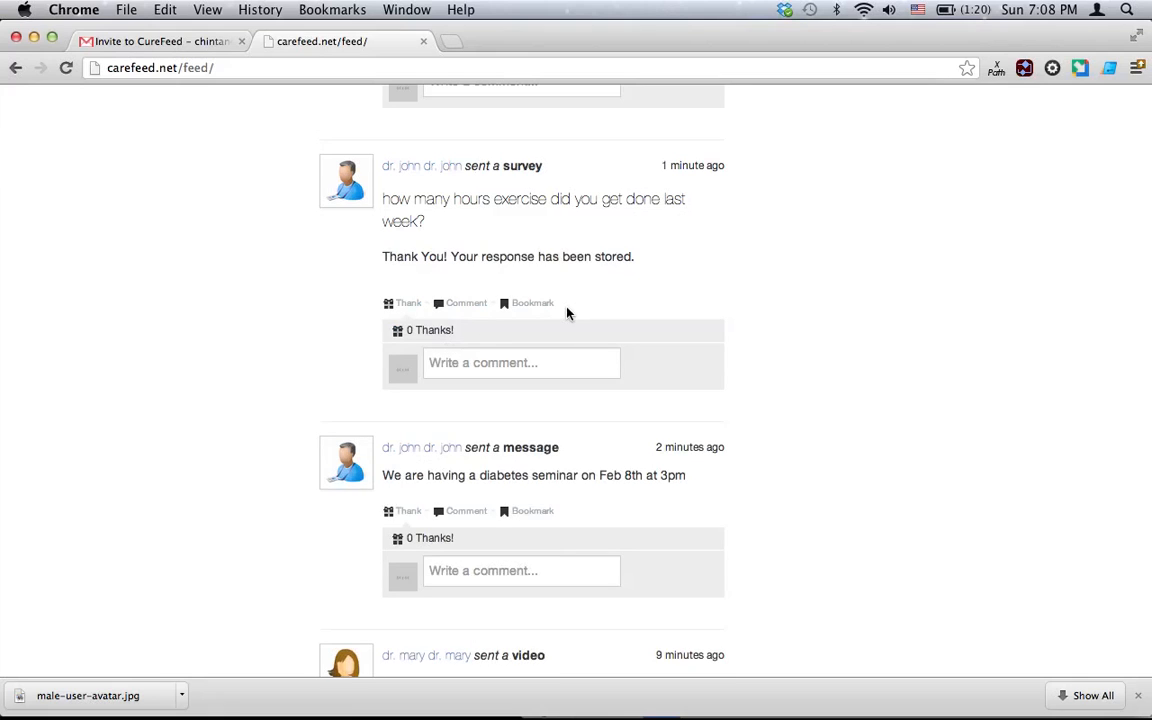
# Thank the sender of the exercise survey and post the comment "Great!" on the diabetes seminar message.
pyautogui.scroll(-1, 567, 313)
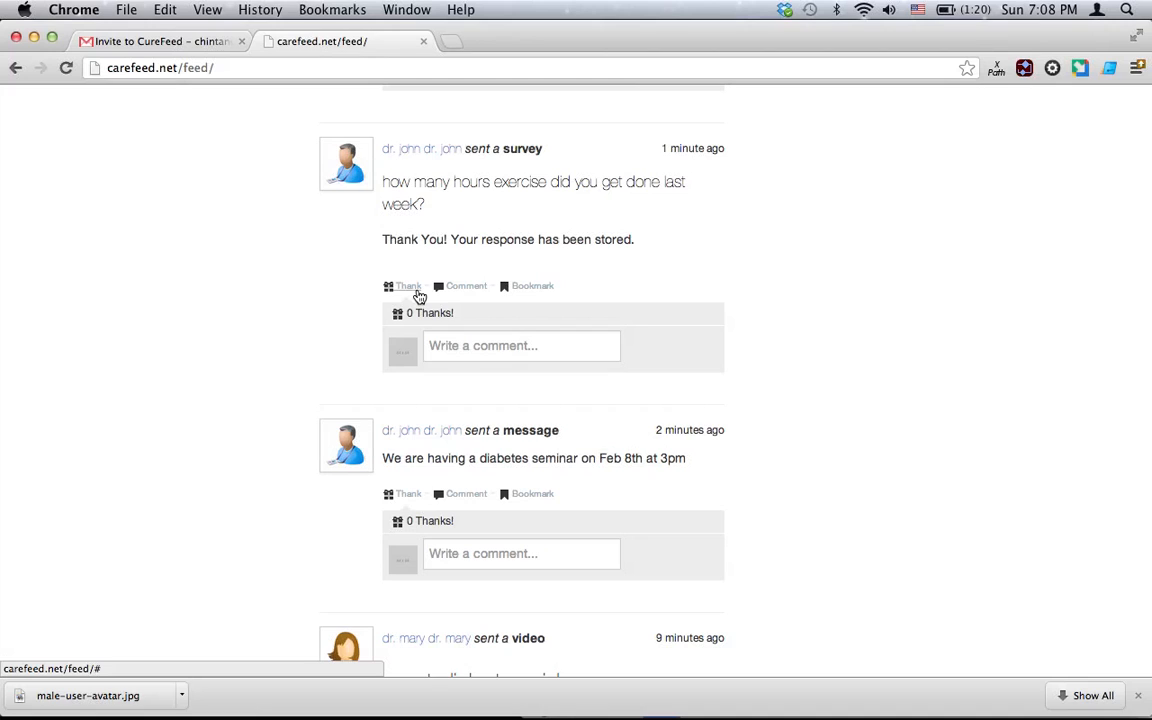
pyautogui.click(420, 294)
pyautogui.scroll(-1, 480, 402)
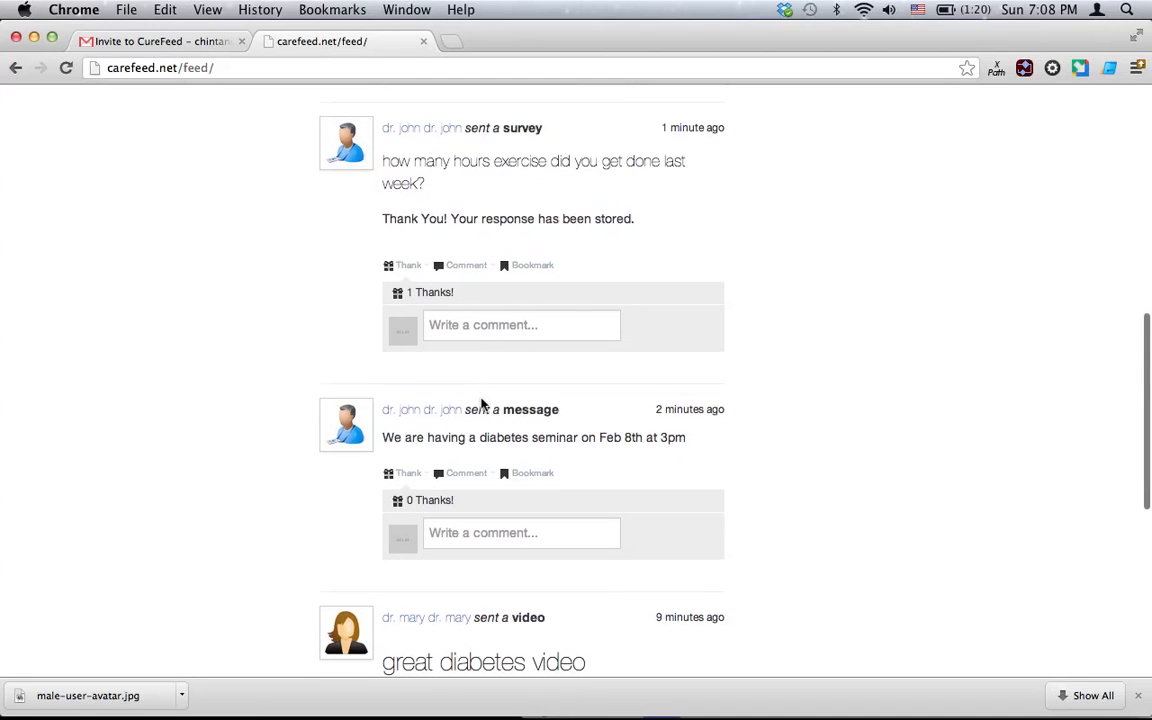
pyautogui.click(456, 530)
pyautogui.write('o')
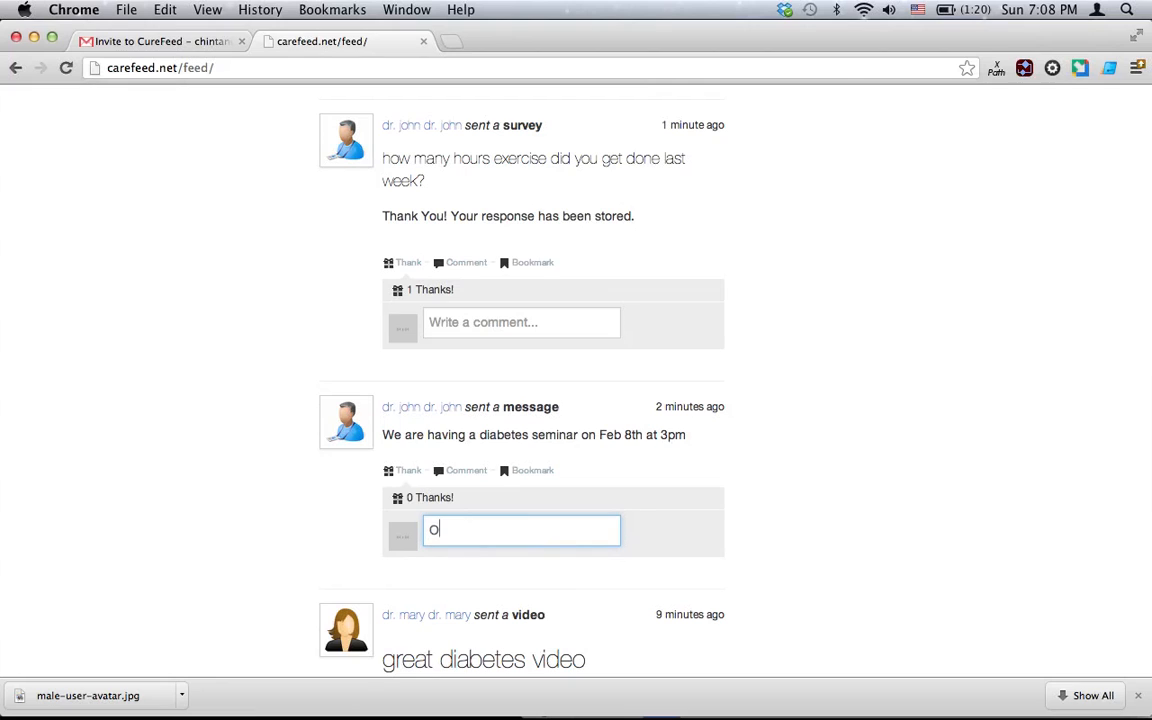
pyautogui.write('reat!')
pyautogui.press('Return')
# Examine the "great diabetes video" post below the seminar message in the patient feed.
pyautogui.scroll(-3, 665, 569)
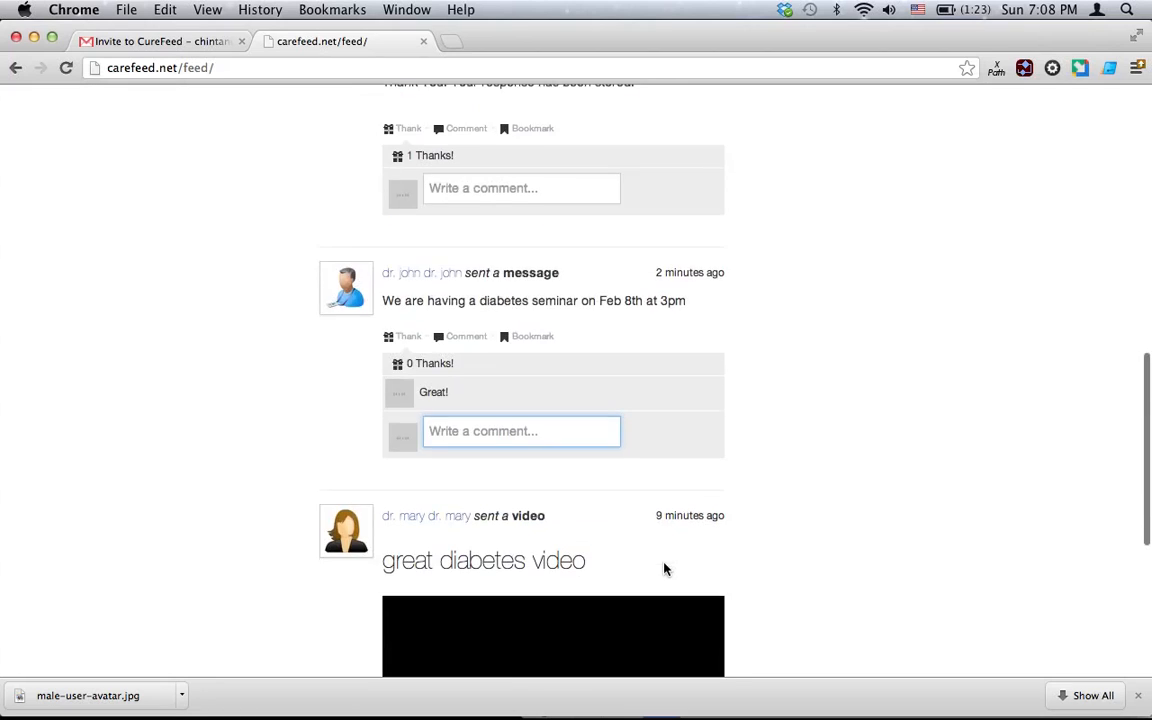
pyautogui.scroll(-7, 665, 569)
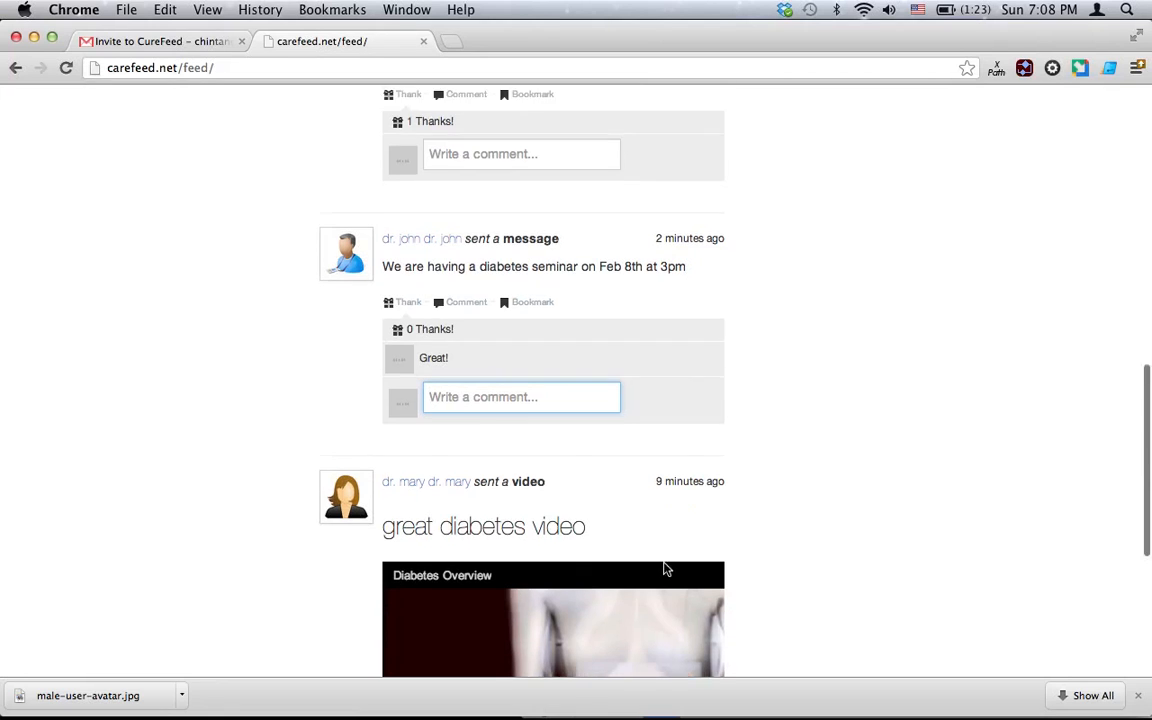
pyautogui.scroll(3, 665, 569)
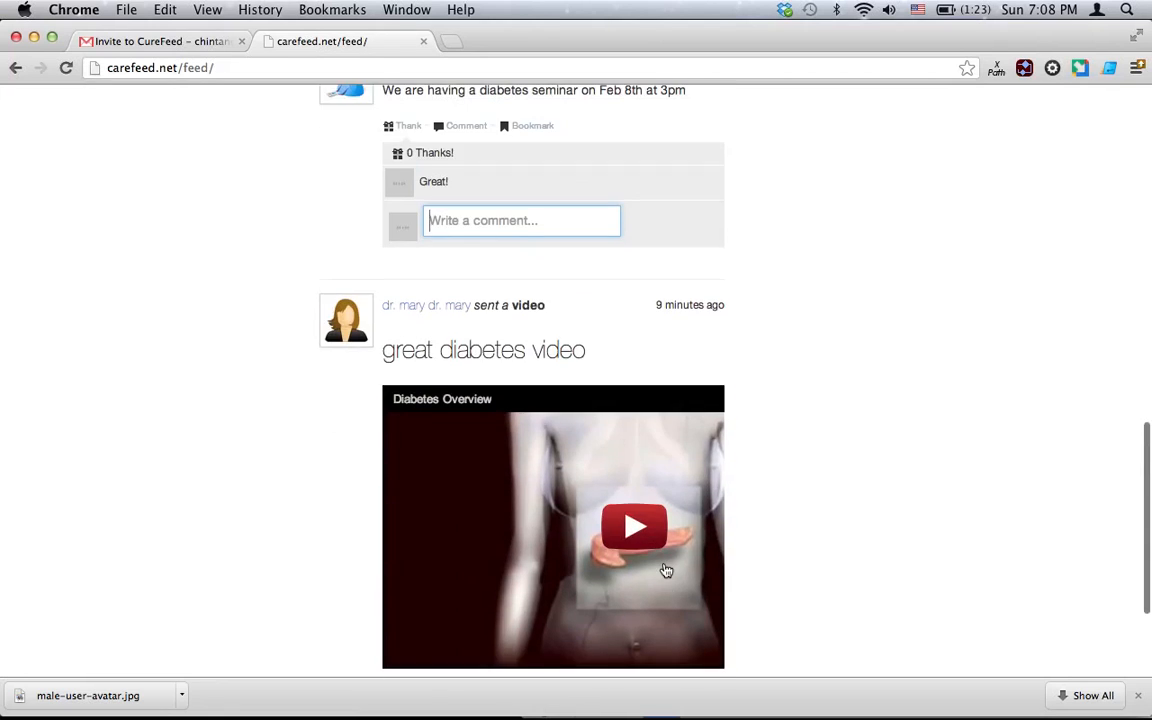
pyautogui.scroll(2, 564, 545)
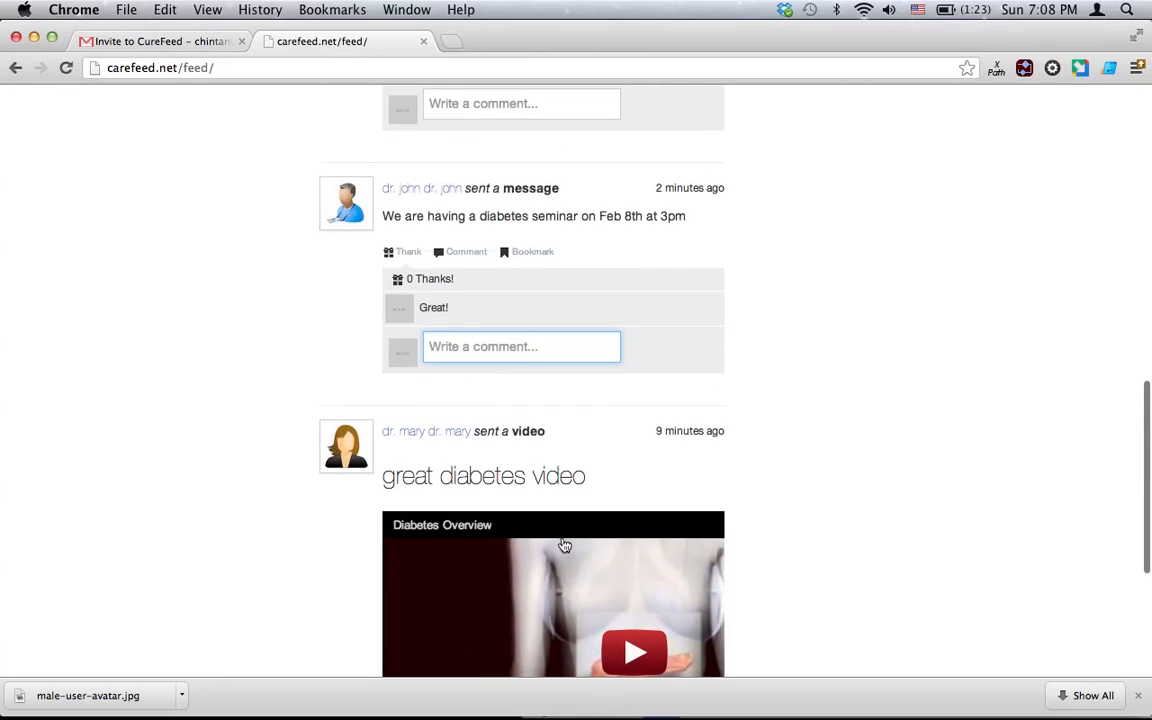
pyautogui.scroll(-3, 564, 545)
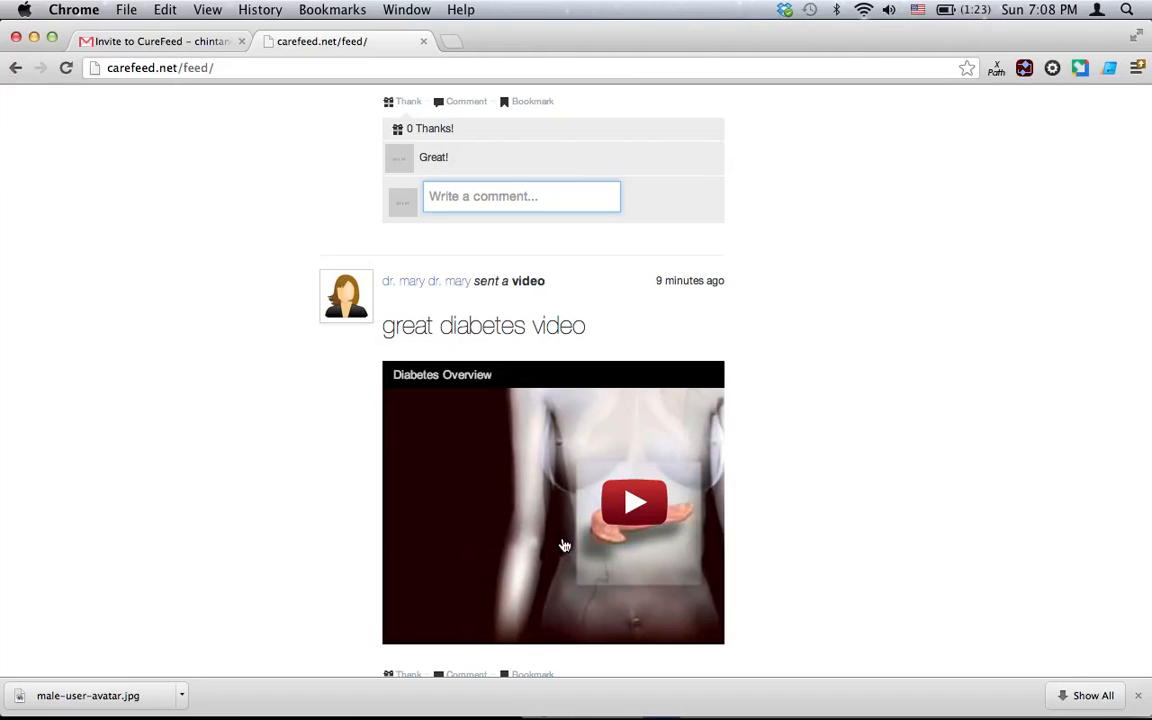
# Switch to the iOS Simulator and look through the article, survey and message posts in the mobile patient feed.
pyautogui.moveTo(680, 715)
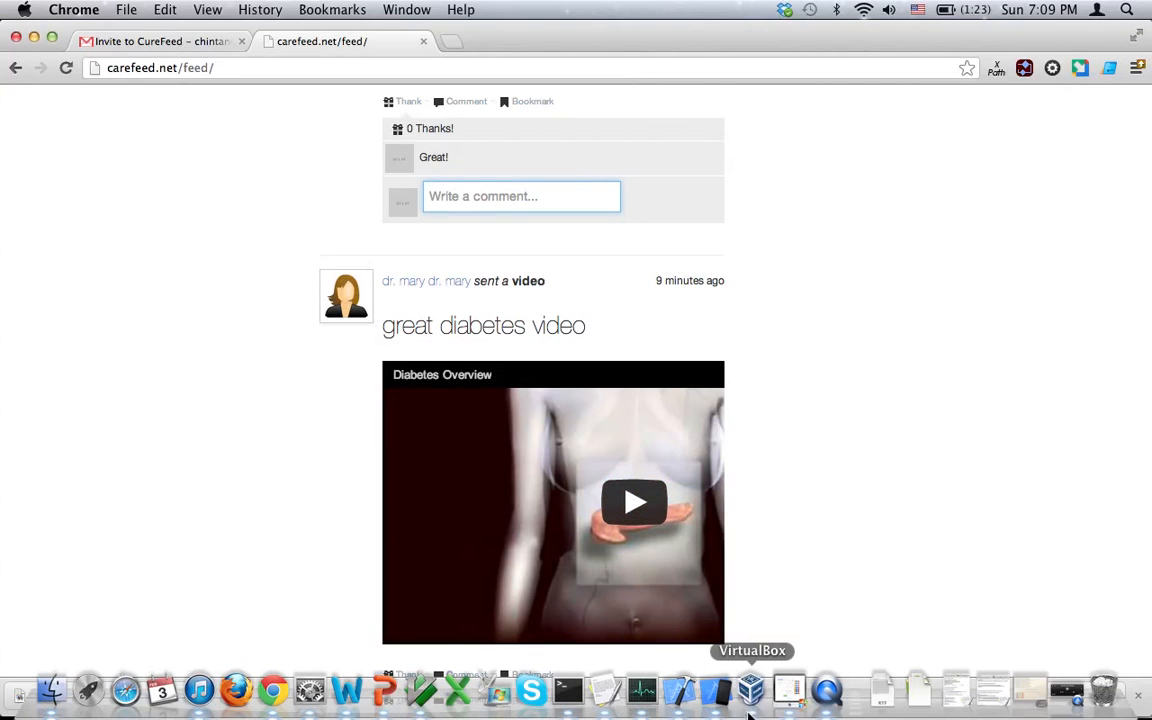
pyautogui.click(791, 697)
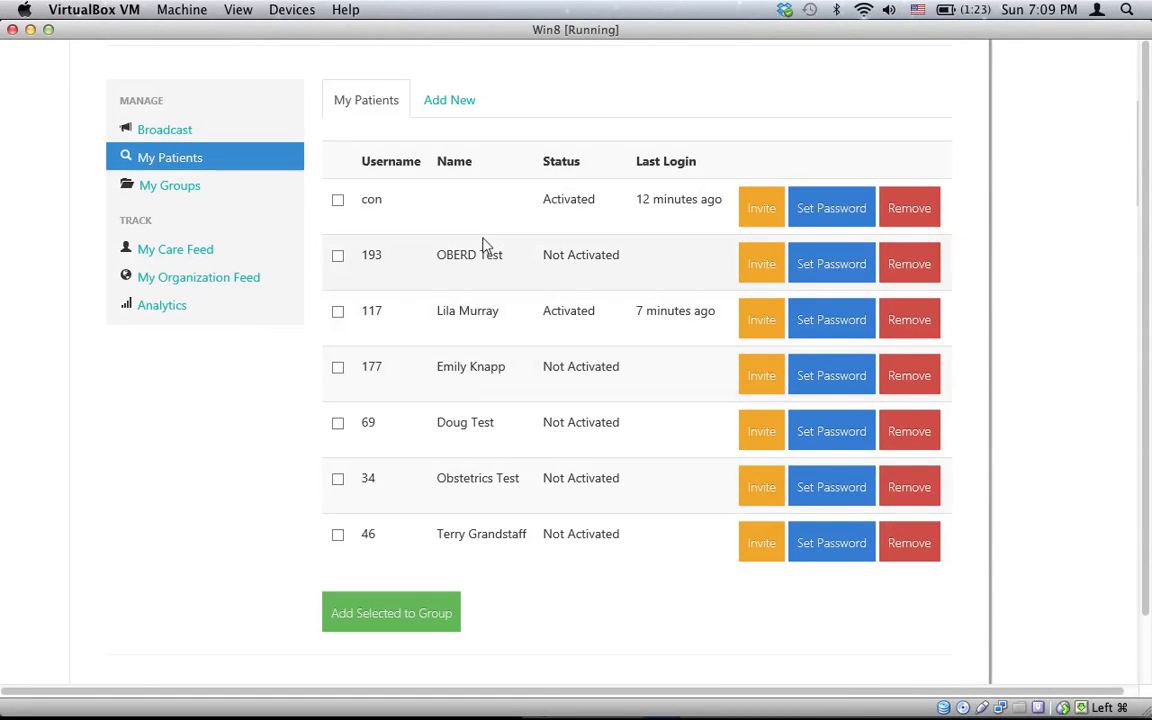
pyautogui.scroll(3, 433, 172)
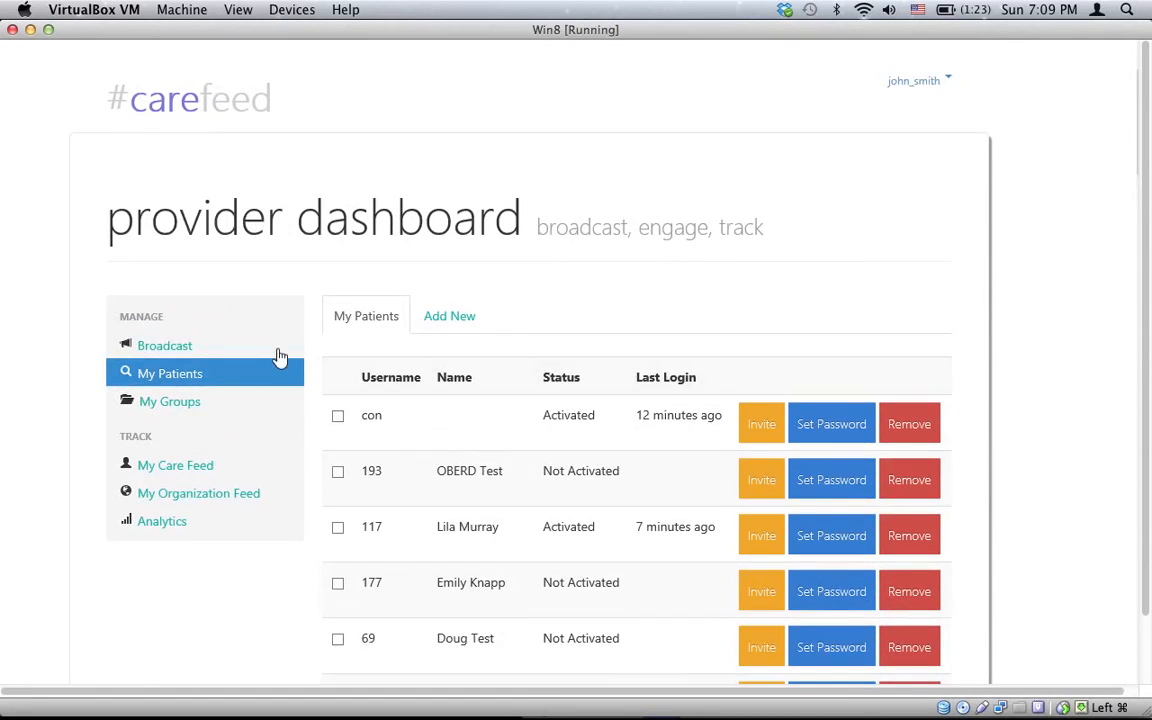
pyautogui.moveTo(745, 715)
pyautogui.click(708, 692)
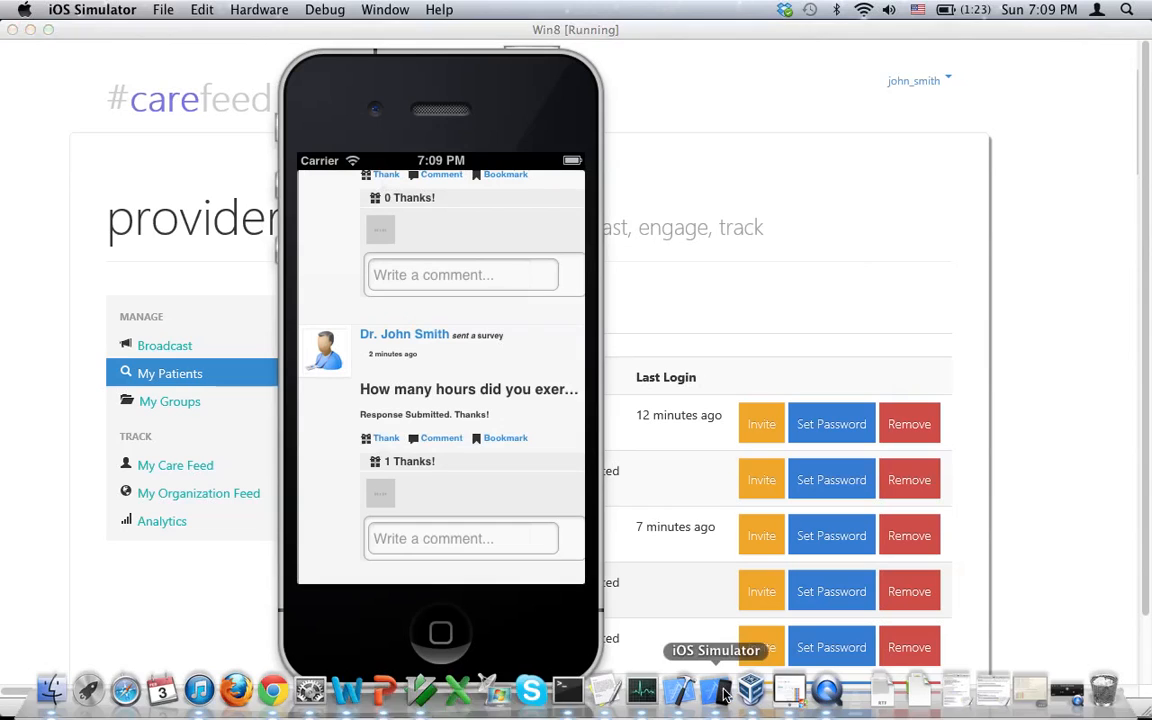
pyautogui.scroll(2, 524, 502)
pyautogui.scroll(2, 524, 502)
pyautogui.scroll(-5, 532, 540)
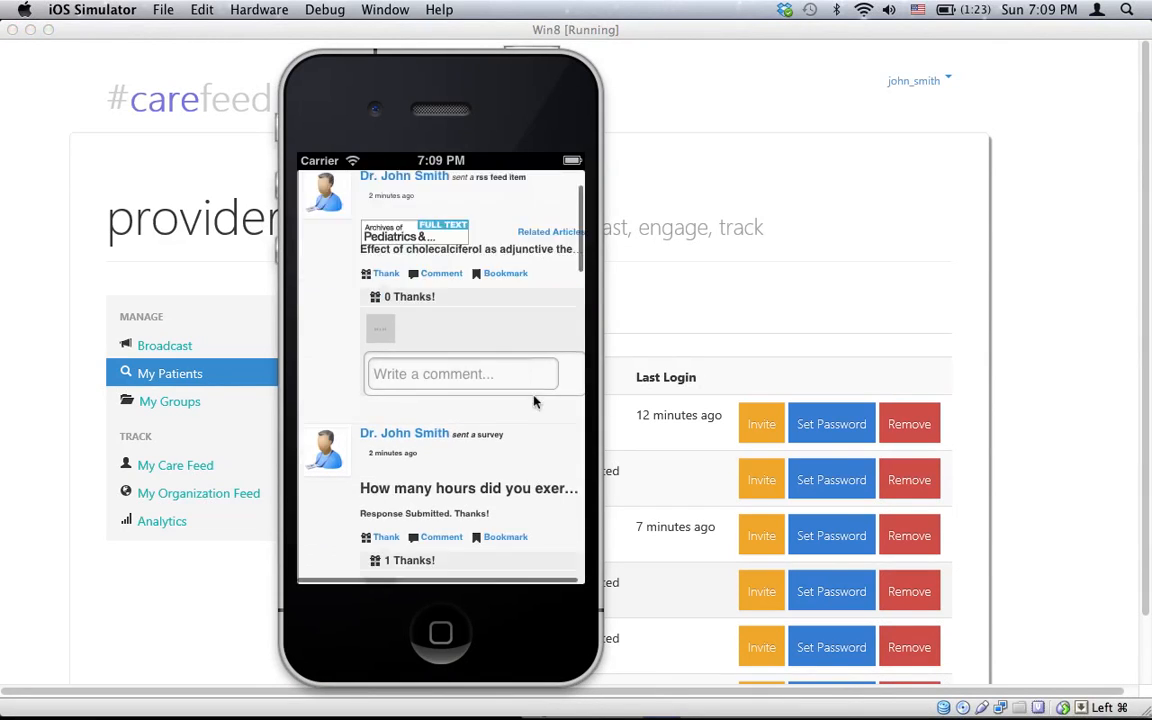
pyautogui.scroll(-4, 568, 270)
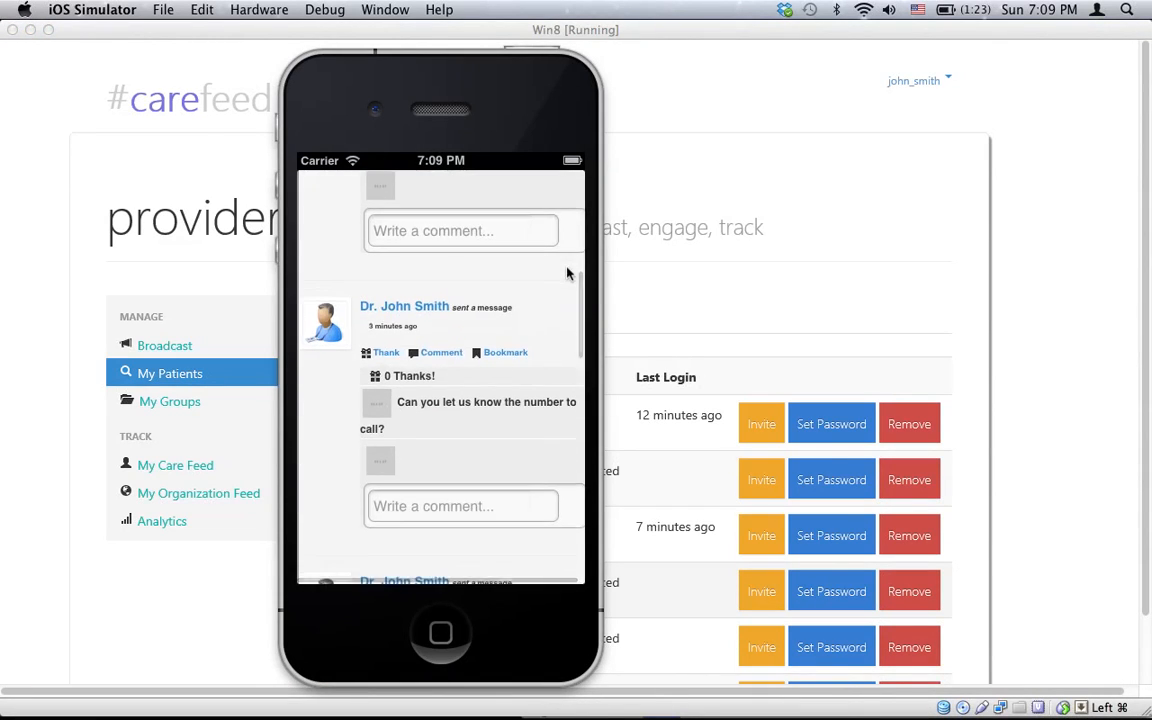
pyautogui.scroll(-4, 574, 495)
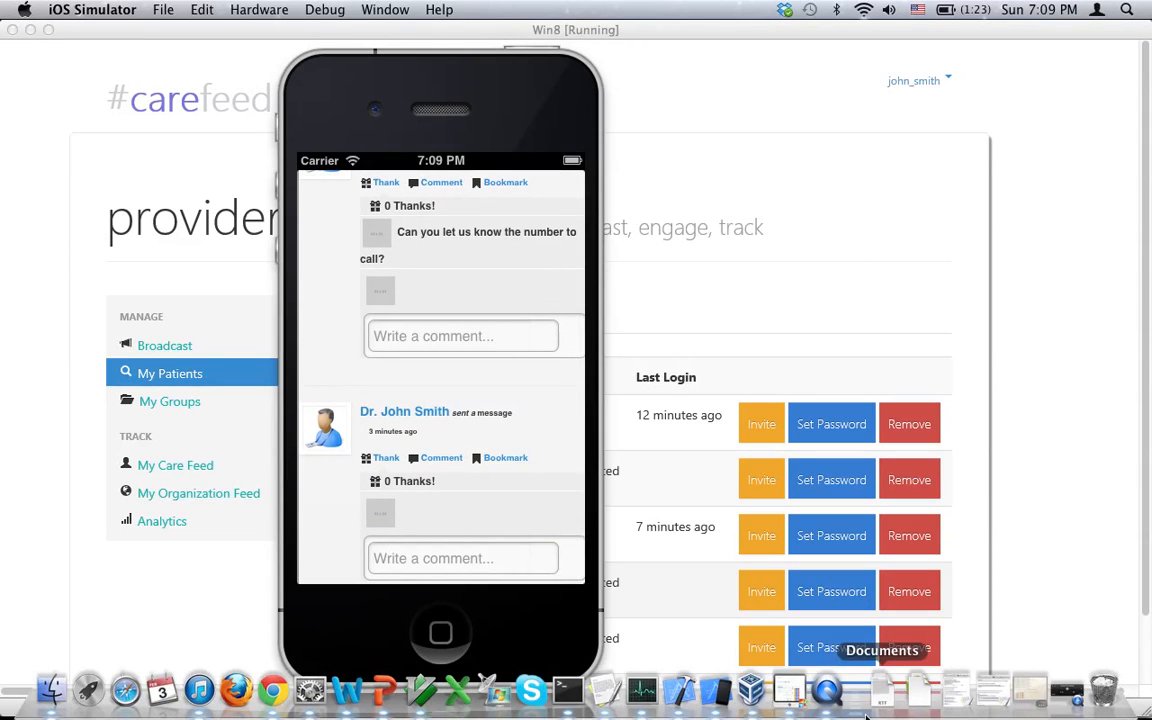
# Switch back to the provider dashboard in VirtualBox and review the posts in the provider's own care feed.
pyautogui.click(790, 690)
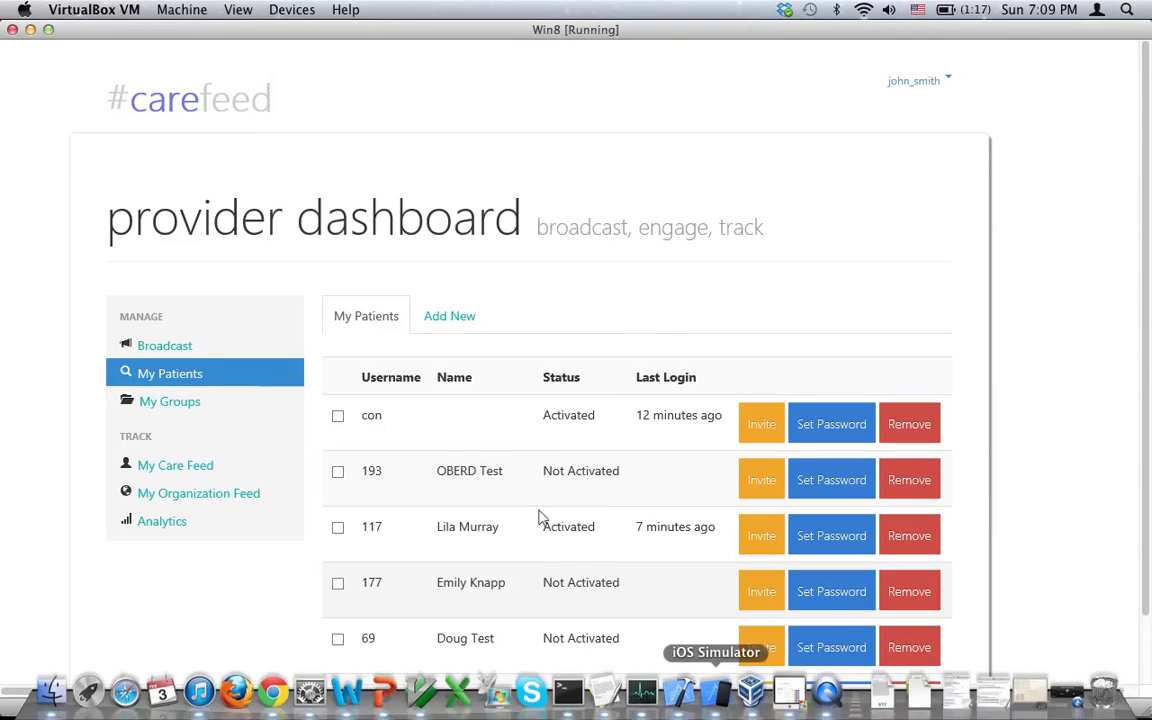
pyautogui.click(175, 470)
pyautogui.scroll(-5, 630, 452)
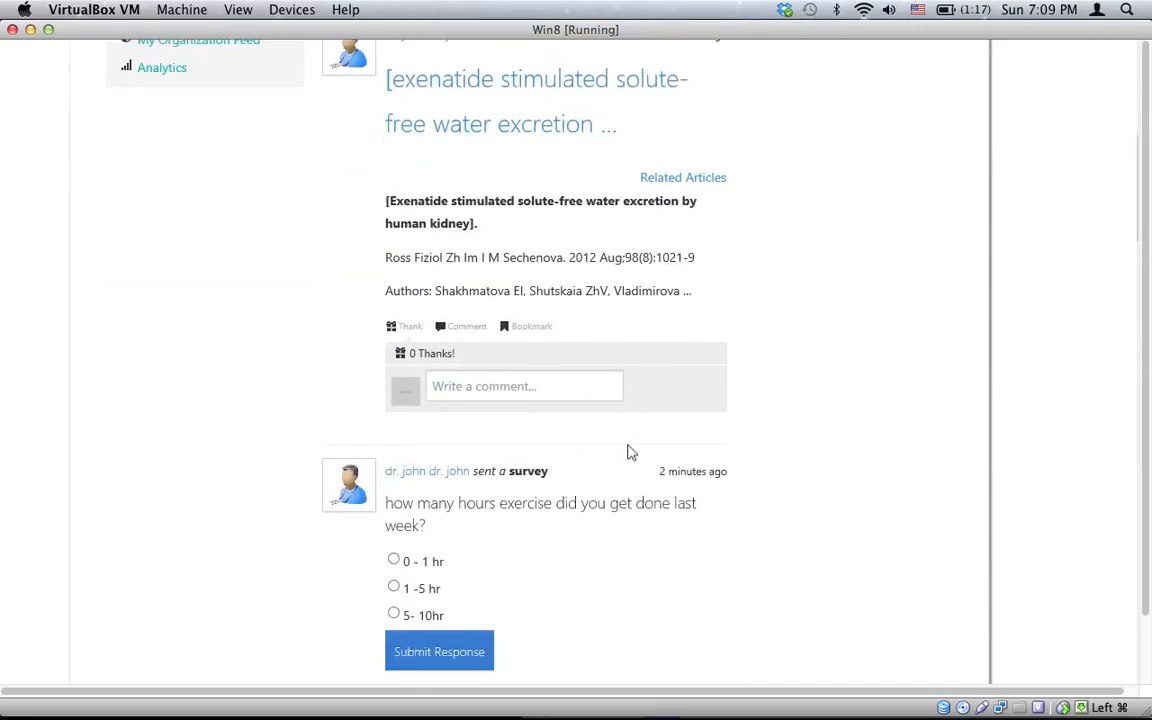
pyautogui.scroll(-9, 630, 452)
pyautogui.scroll(15, 630, 452)
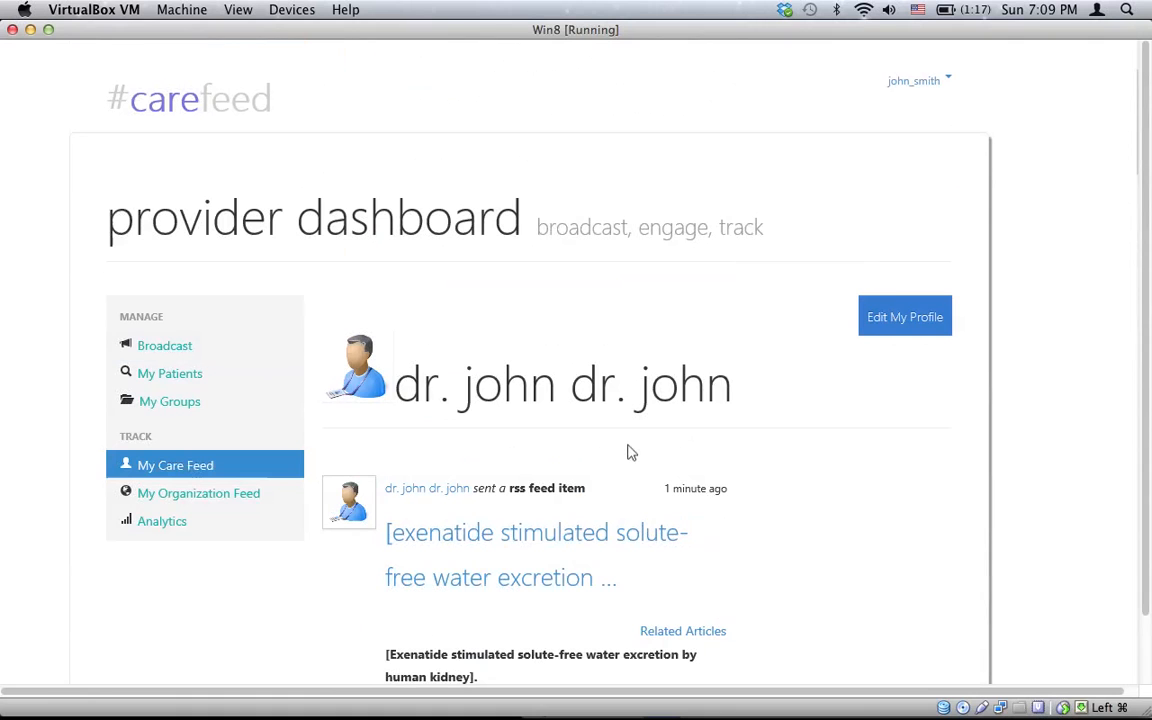
# Open the organization feed and examine its publishers and posts down to the diabetes video.
pyautogui.click(238, 494)
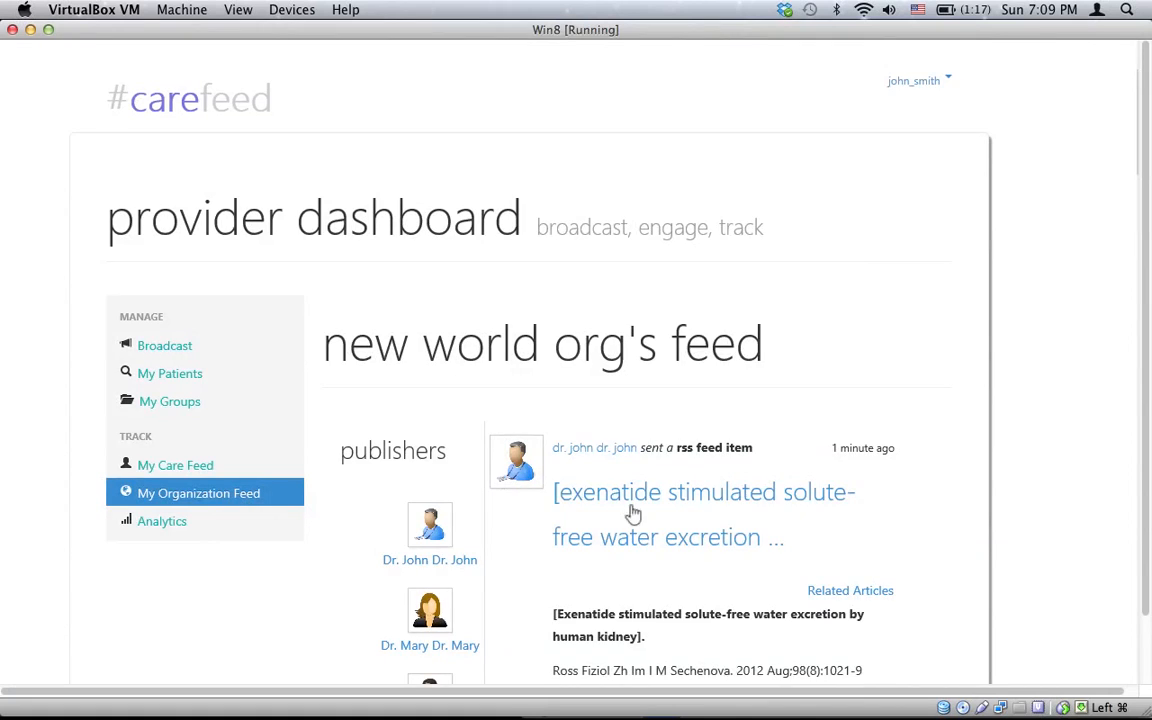
pyautogui.scroll(-5, 632, 513)
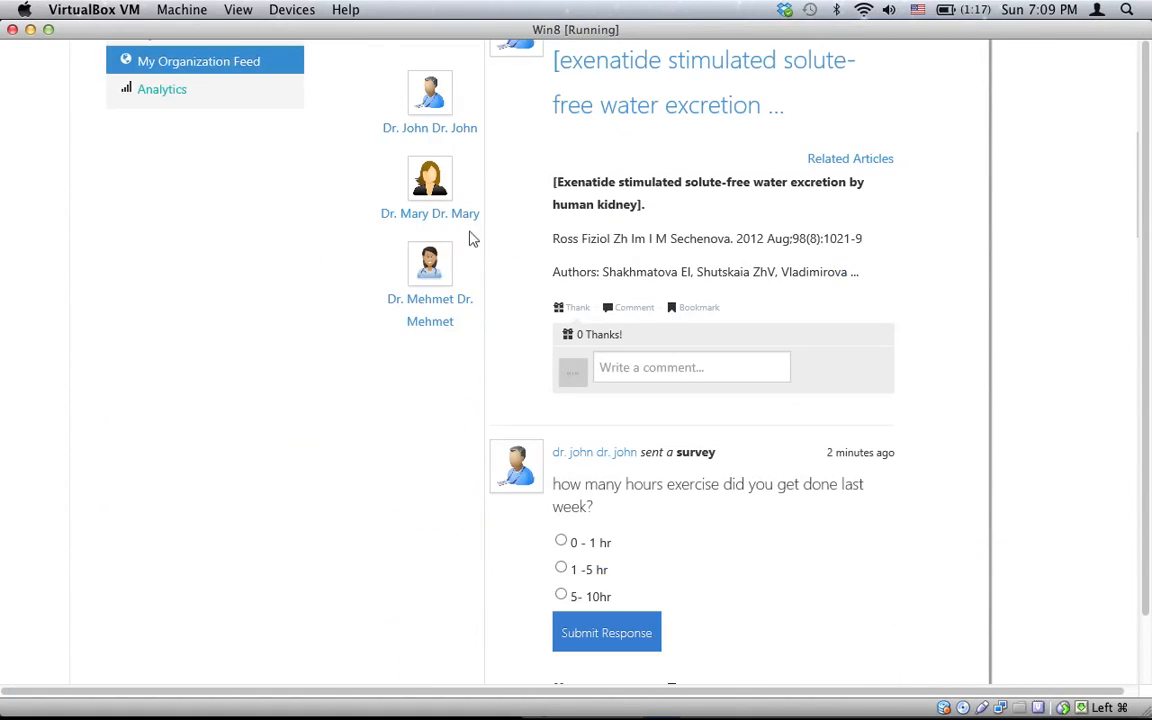
pyautogui.scroll(5, 468, 430)
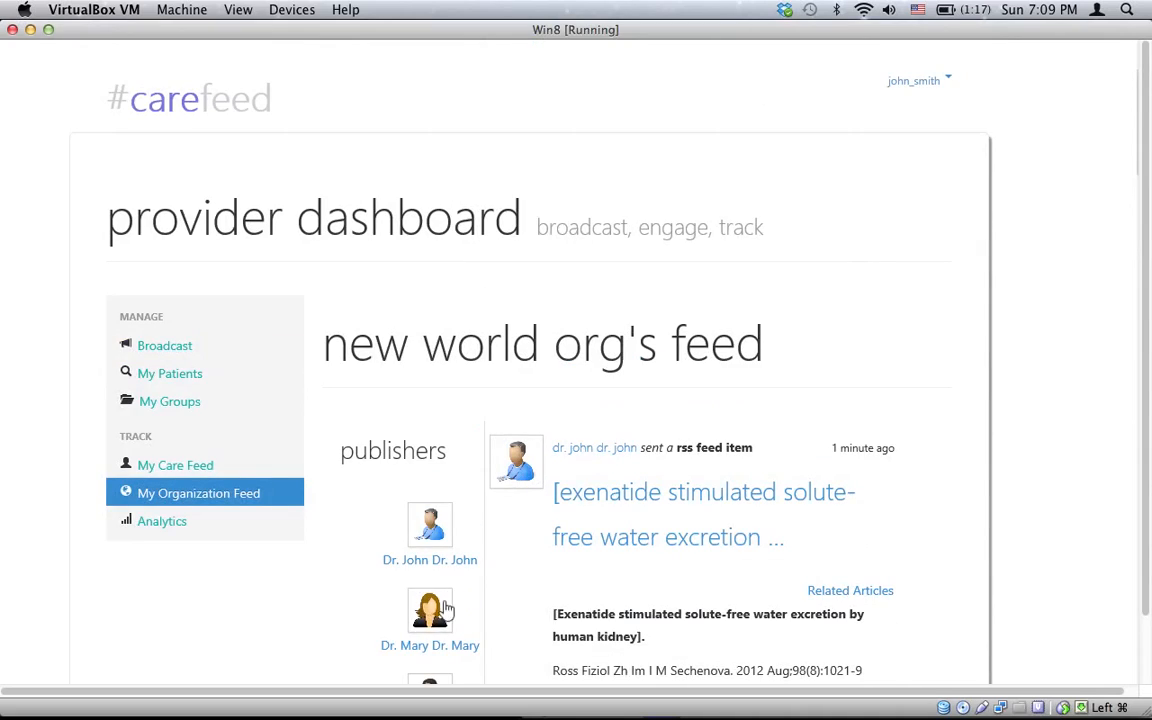
pyautogui.scroll(-15, 548, 589)
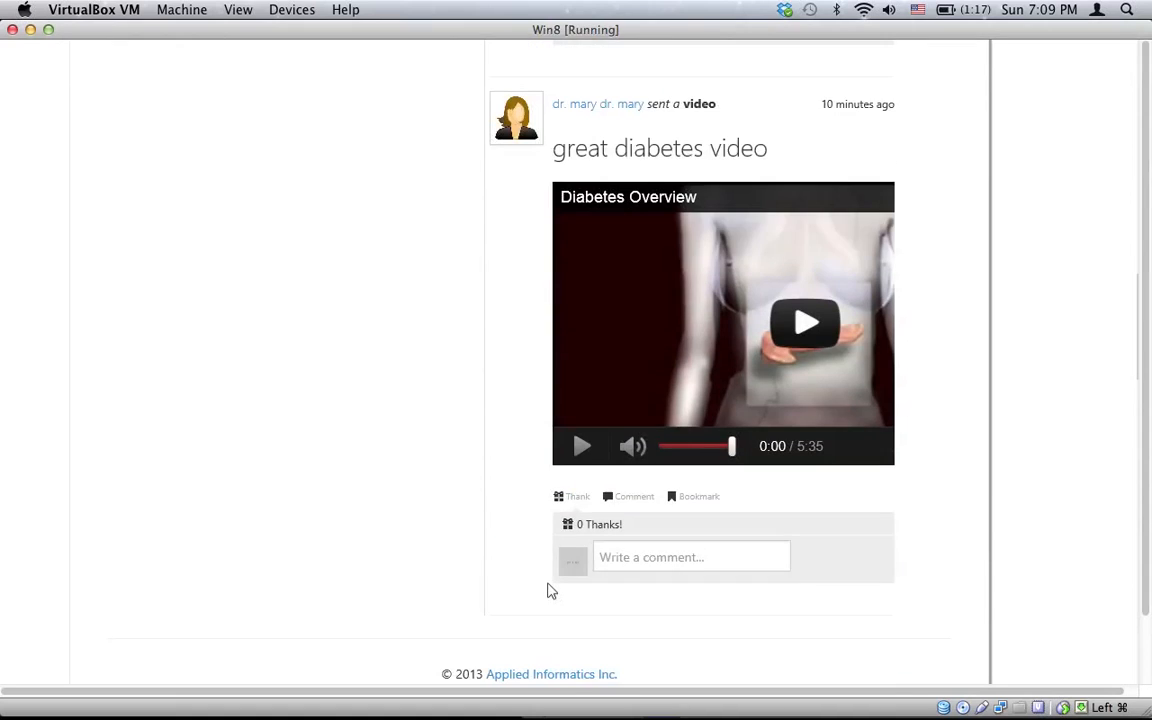
pyautogui.scroll(3, 548, 589)
pyautogui.scroll(12, 548, 589)
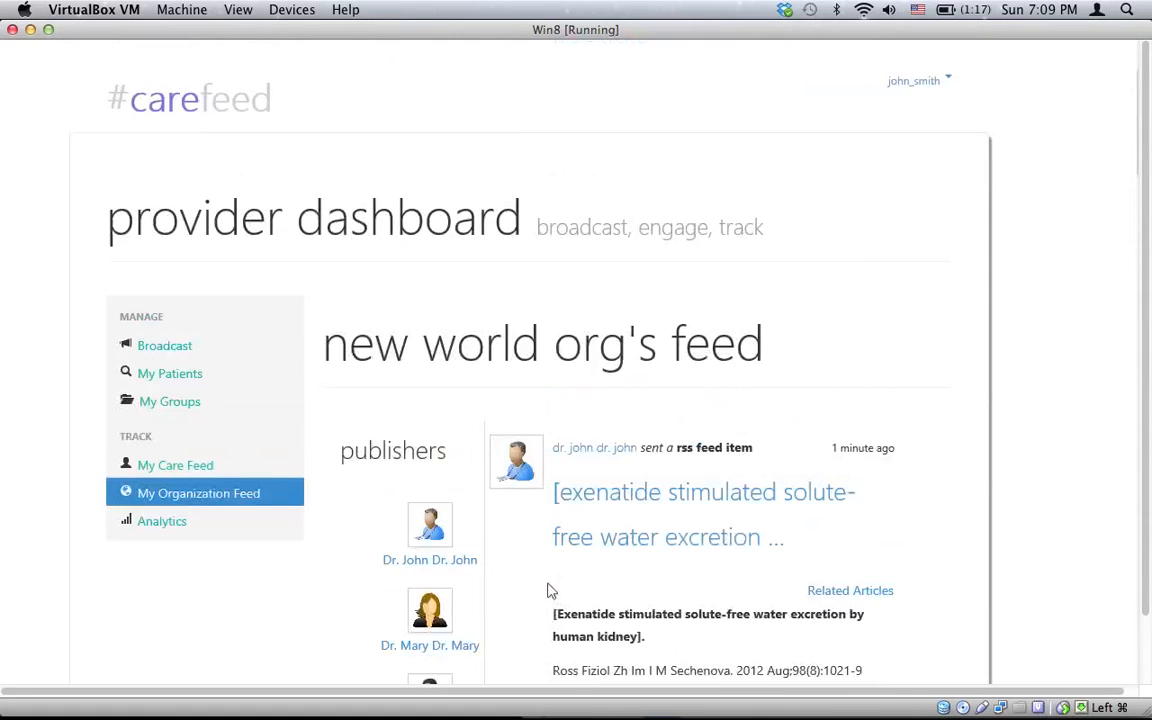
# Open the post analytics and examine each broadcast's target groups, views and thanks, and the exercise survey responses.
pyautogui.click(170, 524)
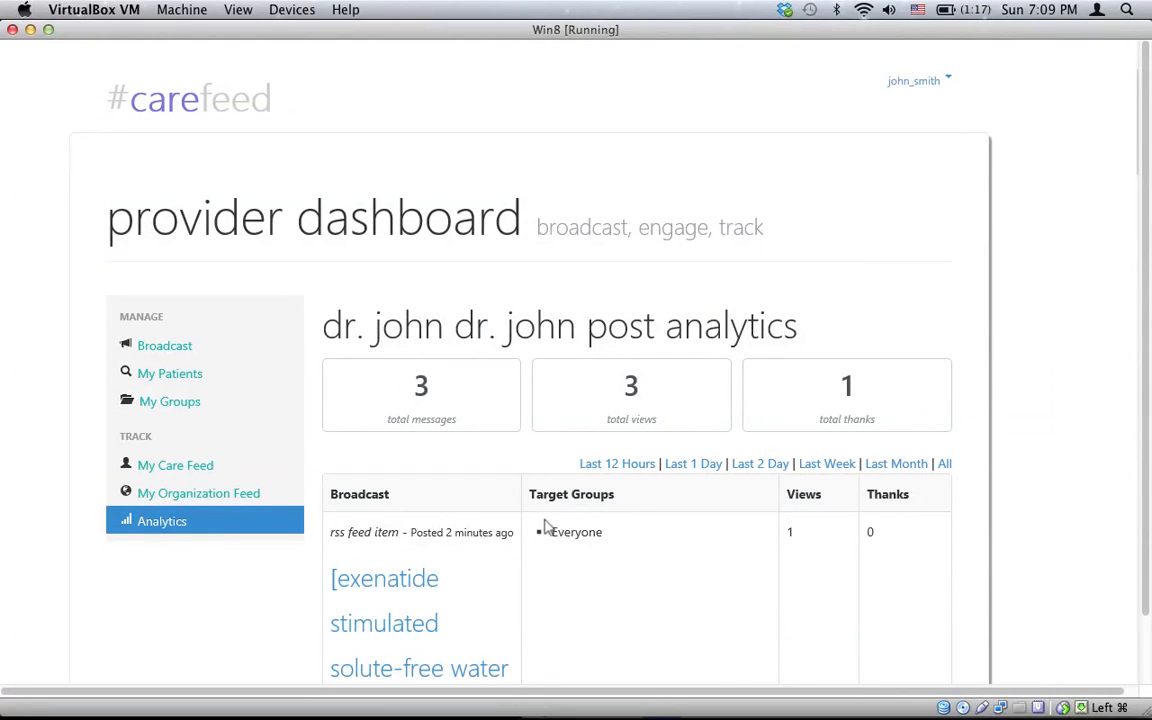
pyautogui.scroll(-10, 546, 528)
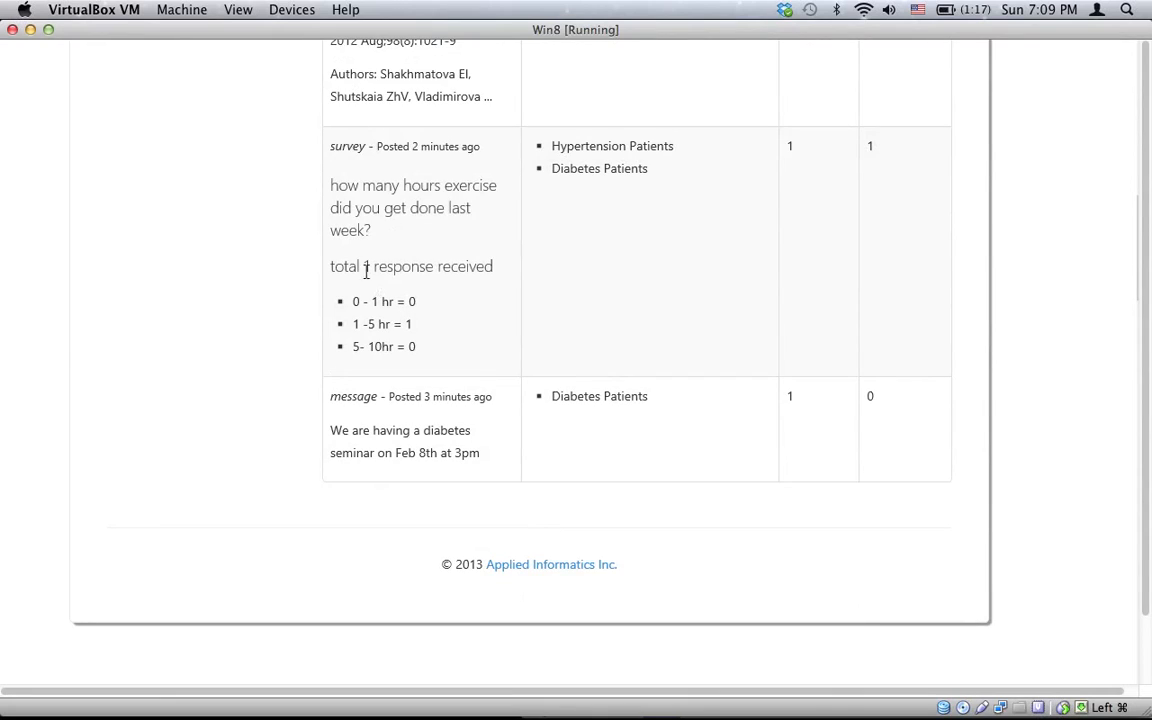
pyautogui.moveTo(366, 265); pyautogui.dragTo(406, 303)
pyautogui.click(440, 306)
pyautogui.scroll(5, 613, 305)
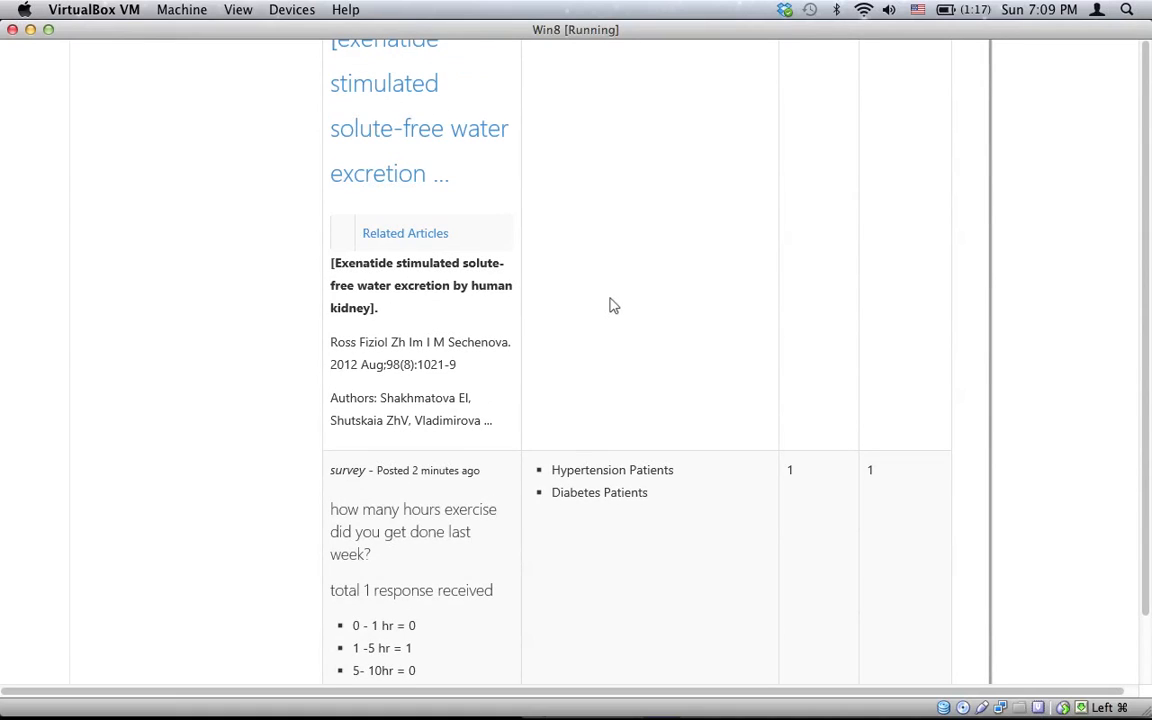
pyautogui.scroll(-6, 610, 304)
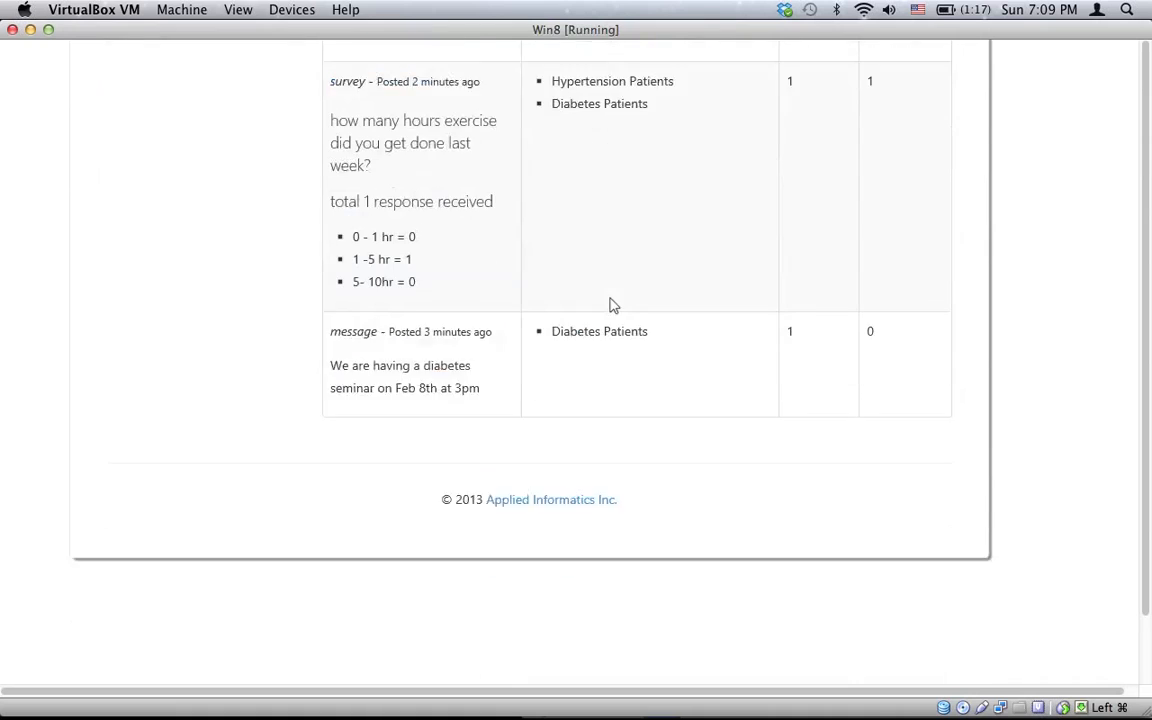
pyautogui.scroll(14, 610, 302)
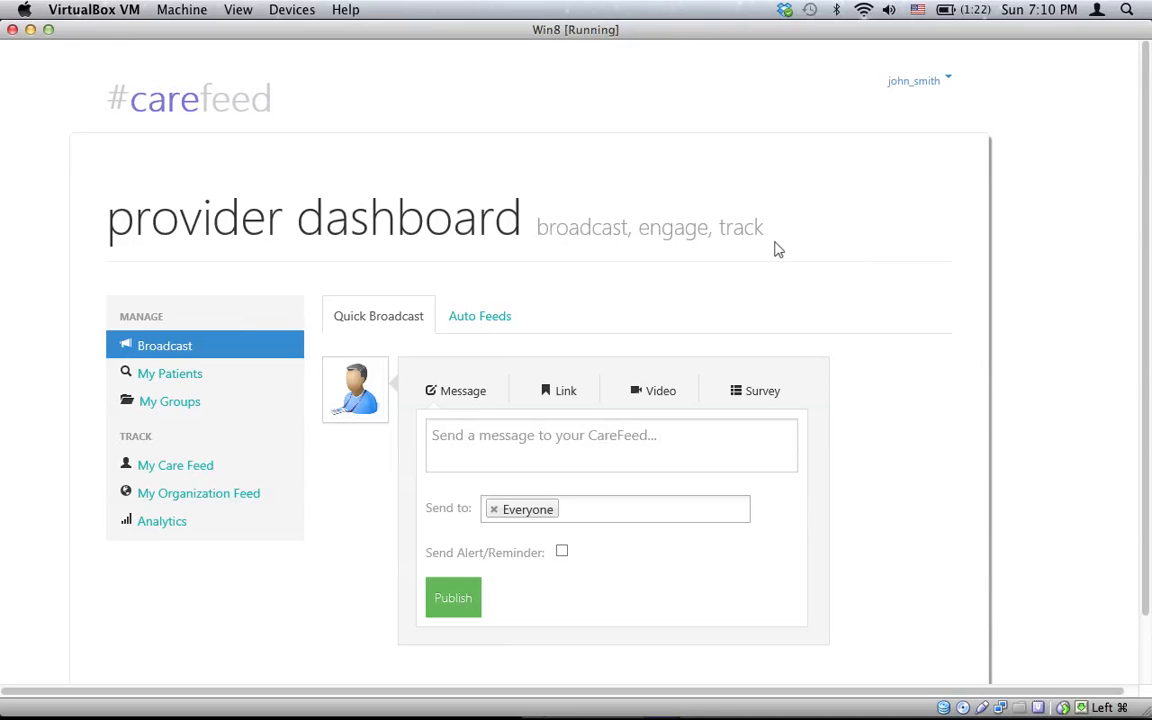
pyautogui.moveTo(1065, 700)
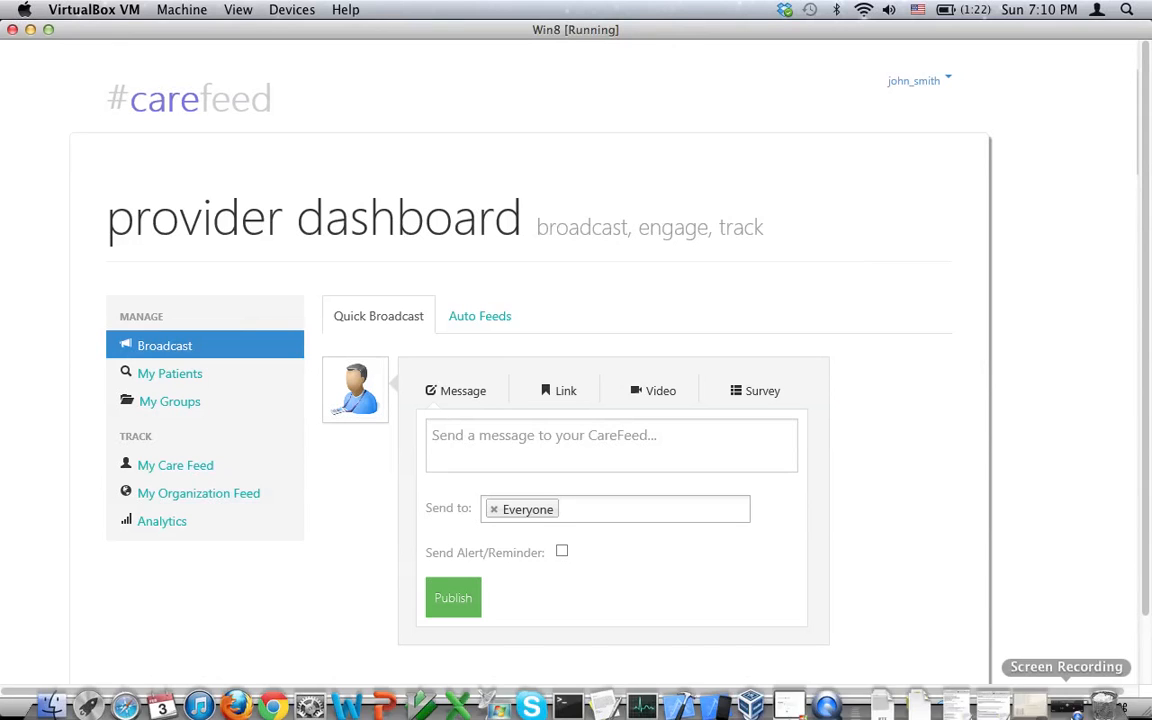